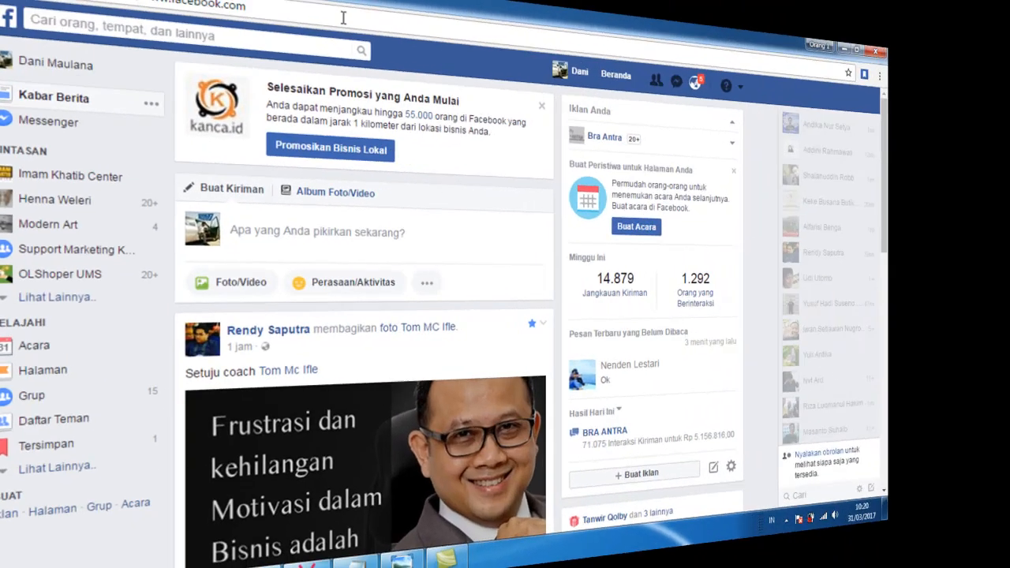
Step: Refresh the Facebook news feed and look through it for a sponsored post
key(F5)
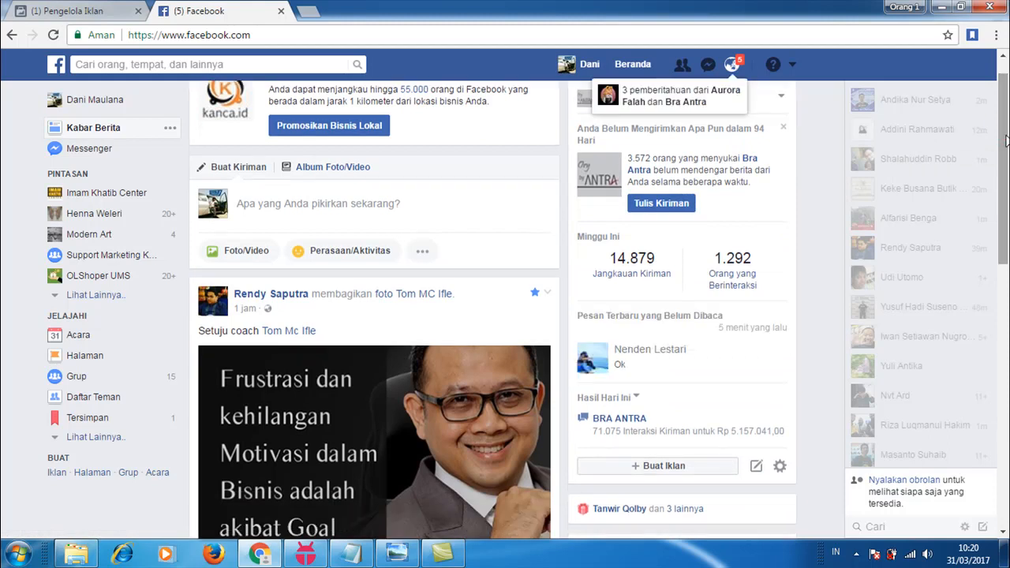
drag(1006, 140, 1008, 188)
drag(1006, 118, 1005, 193)
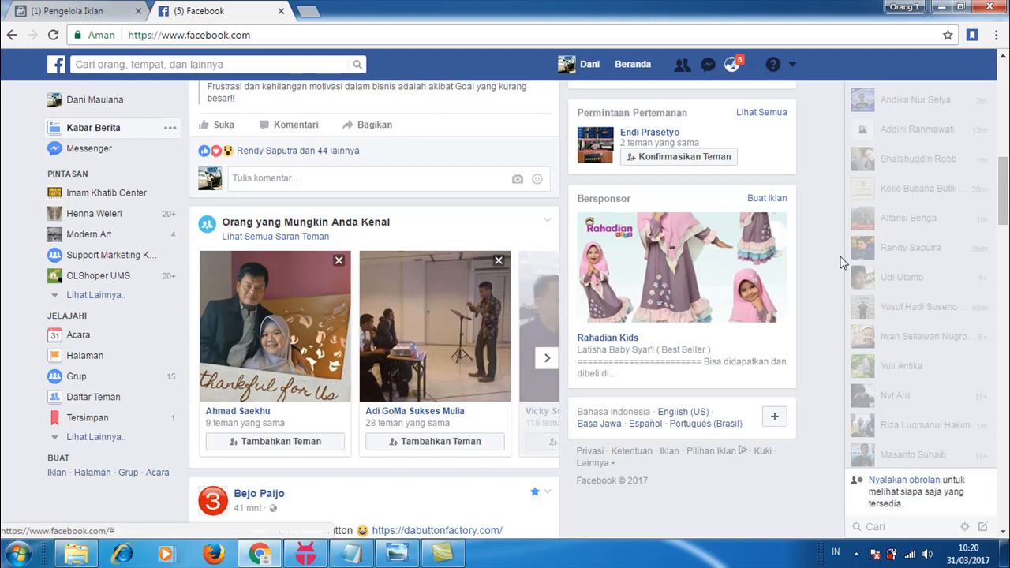
drag(1005, 218, 1007, 326)
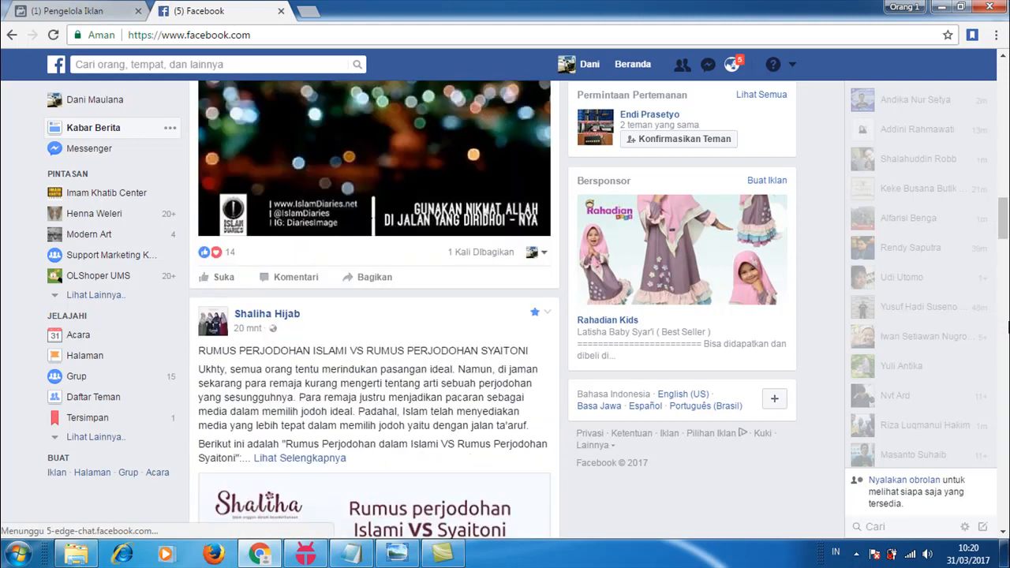
drag(1005, 207, 1008, 392)
drag(1004, 356, 1006, 403)
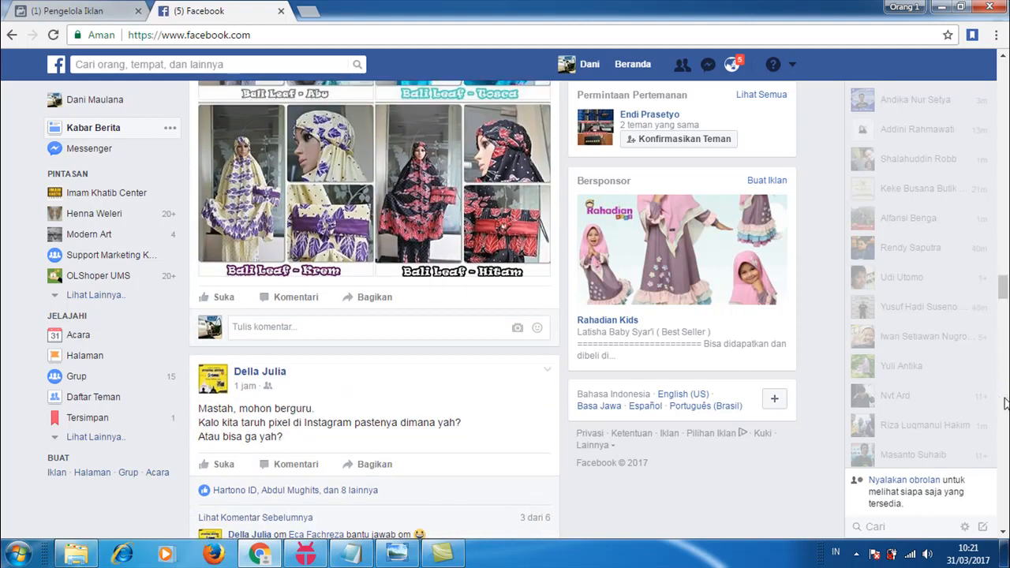
scroll(1004, 296, down, 2)
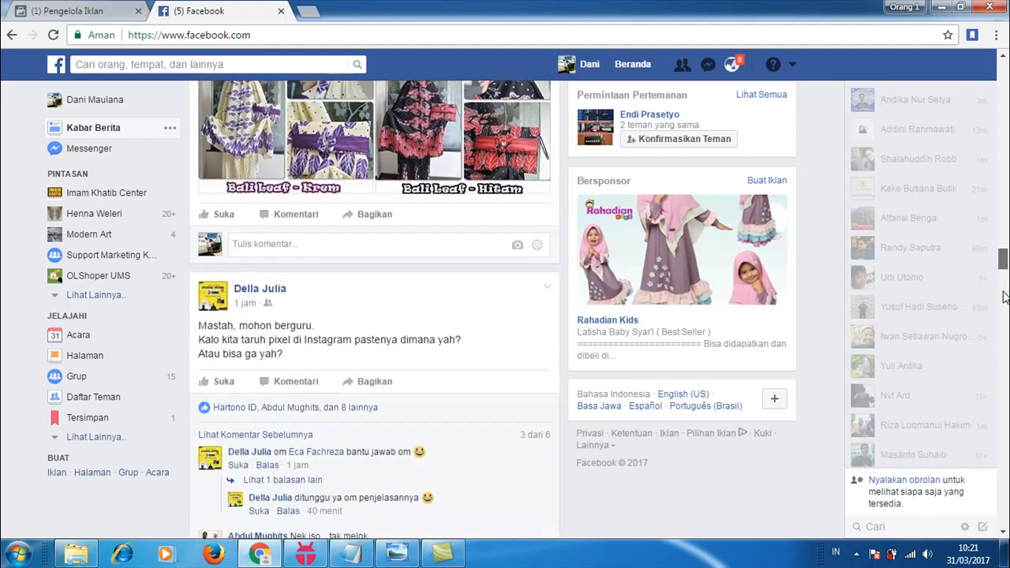
drag(1004, 262, 1004, 288)
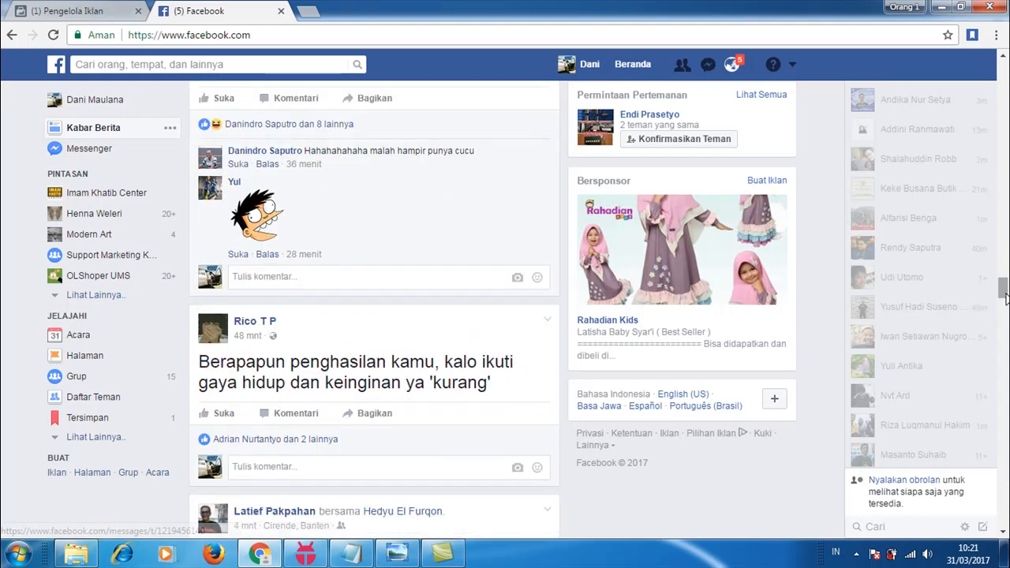
drag(1003, 288, 1004, 327)
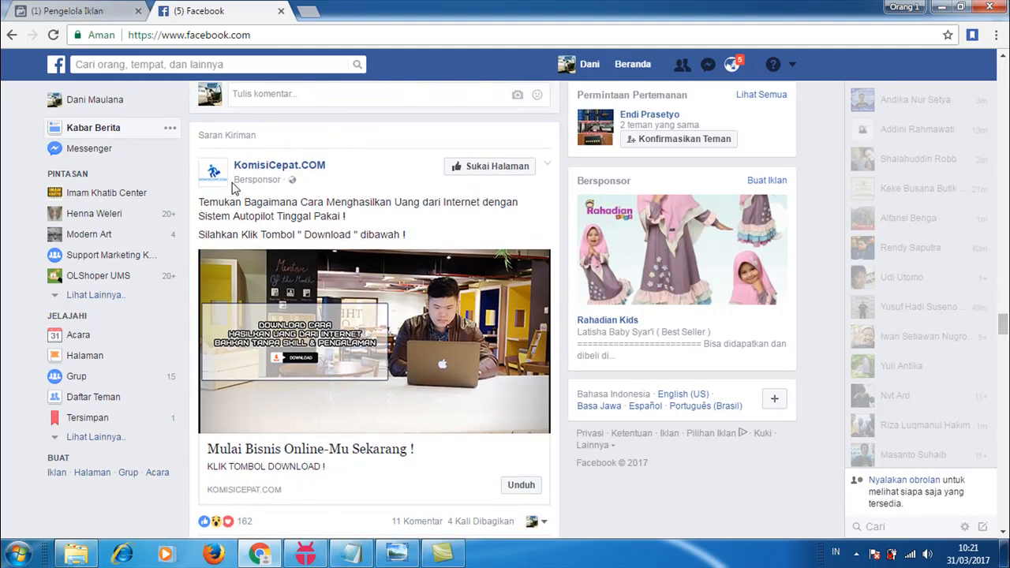
Step: Compare the Bersponsor labels on the feed post and the side-column ad with the Kolom Kanan placement note in Notepad
drag(229, 177, 285, 186)
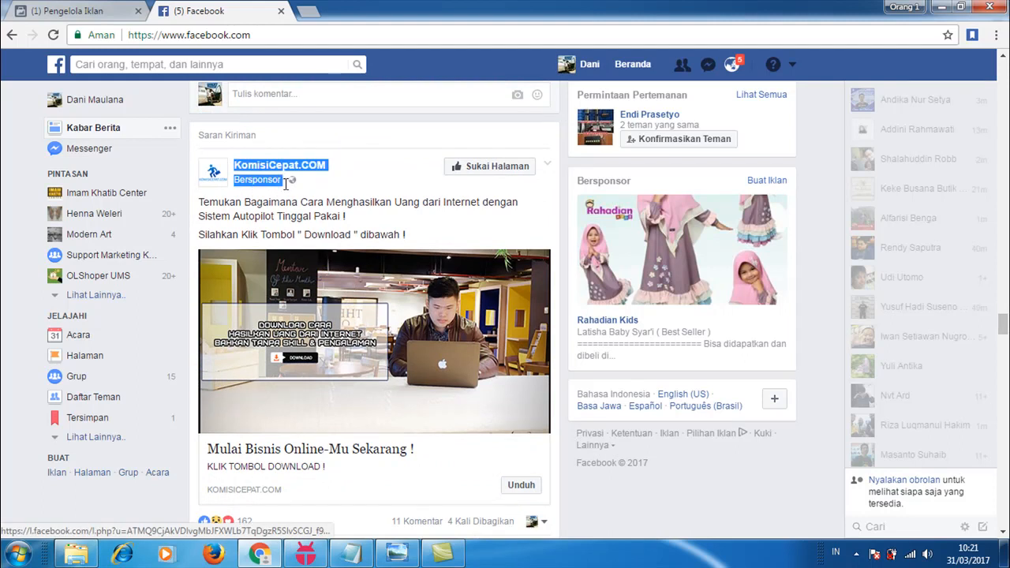
click(187, 189)
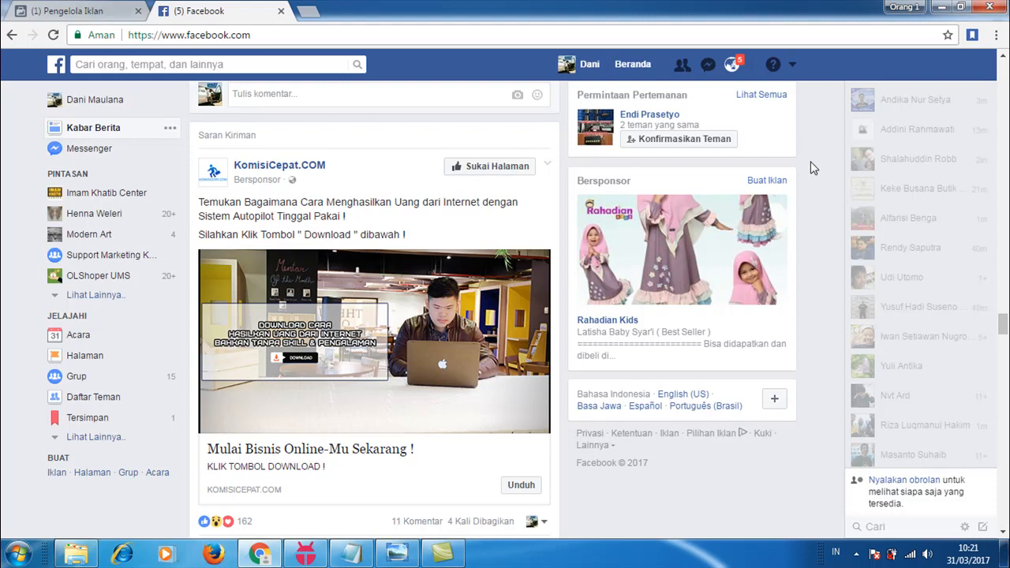
double_click(576, 183)
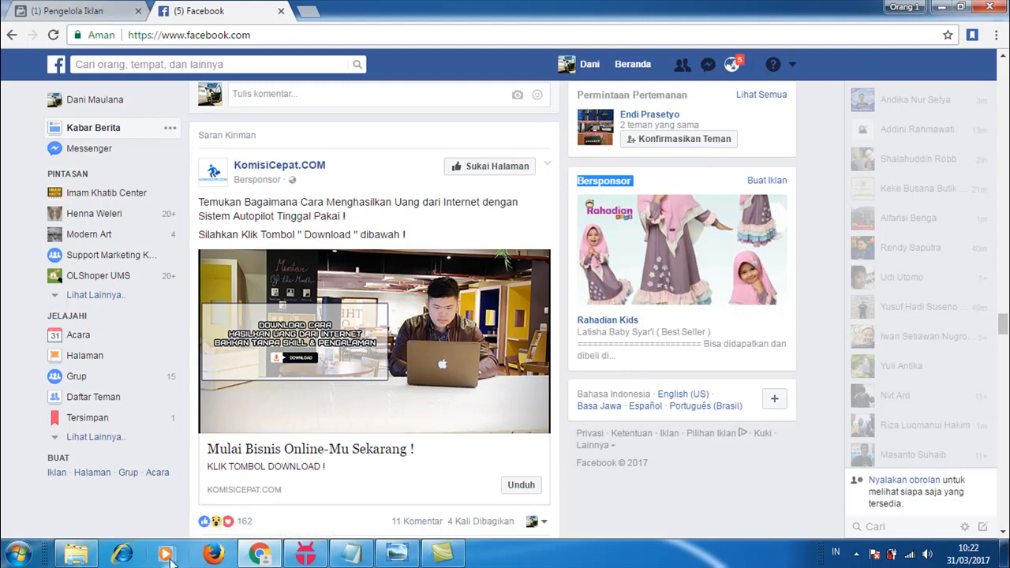
click(347, 558)
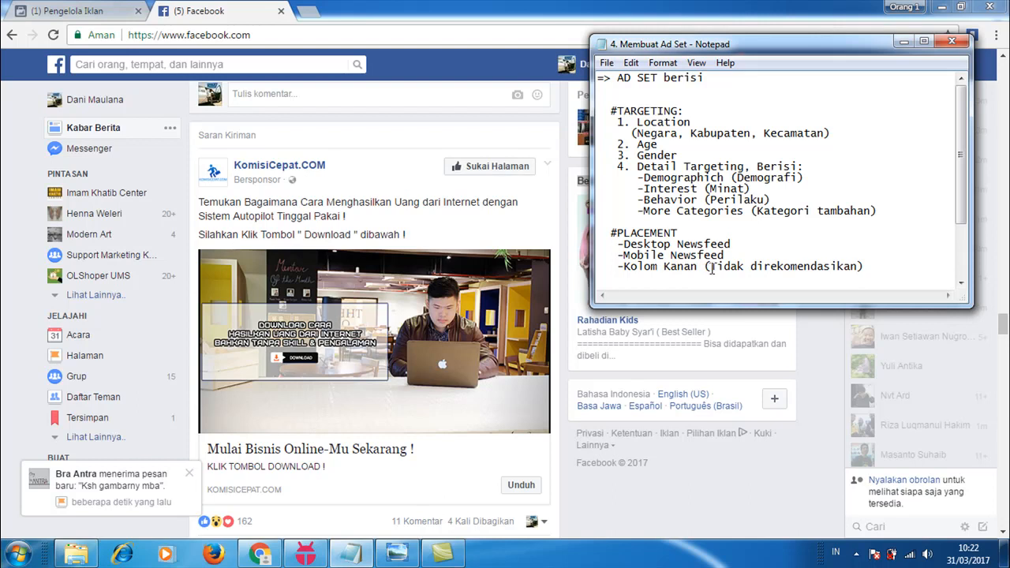
drag(712, 267, 863, 266)
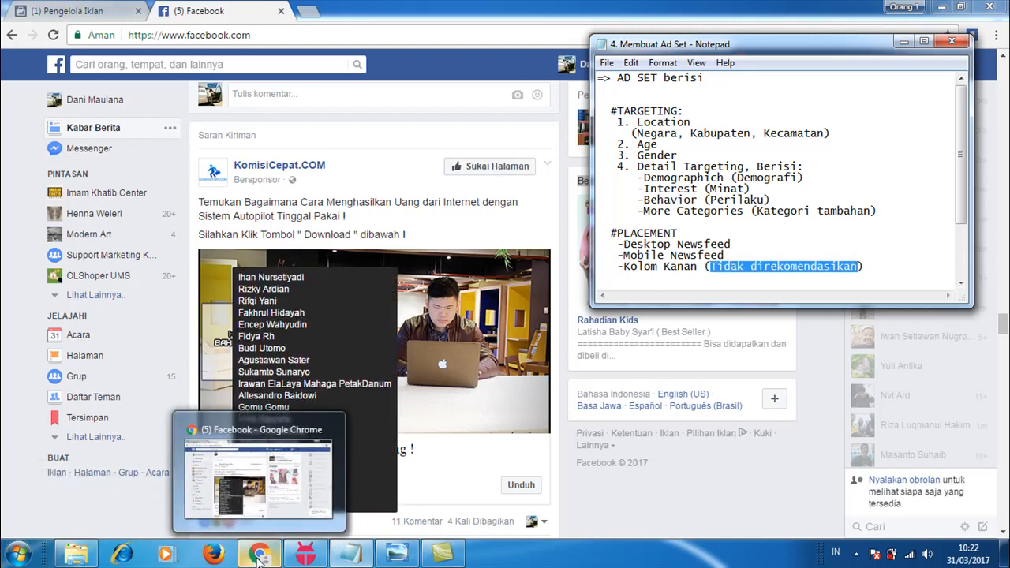
Step: Switch to the Pengelola Iklan page, choose Sunting Penempatan for the ad set and exclude the Instagram platform
click(260, 554)
click(75, 11)
click(265, 388)
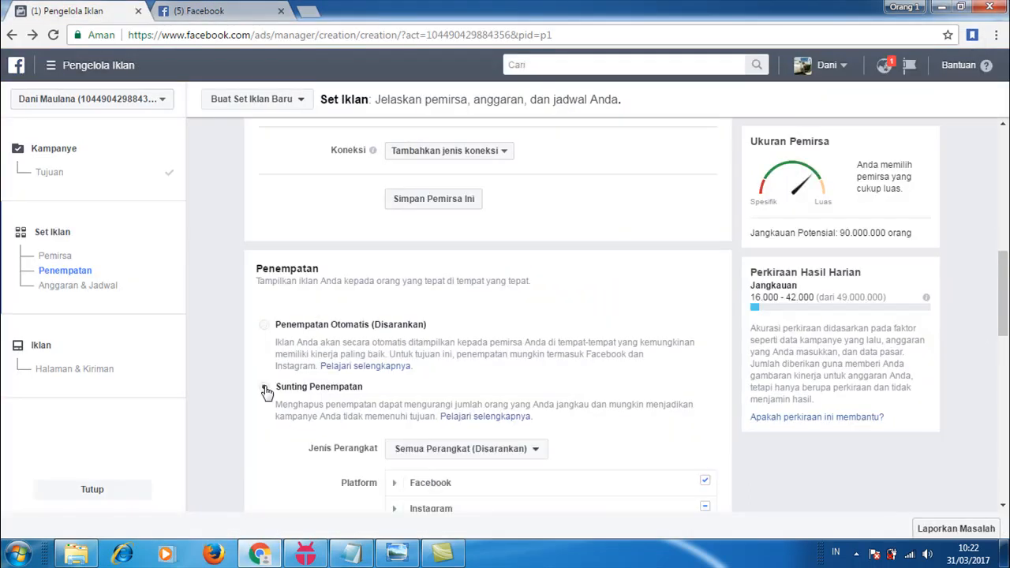
drag(1004, 298, 1004, 325)
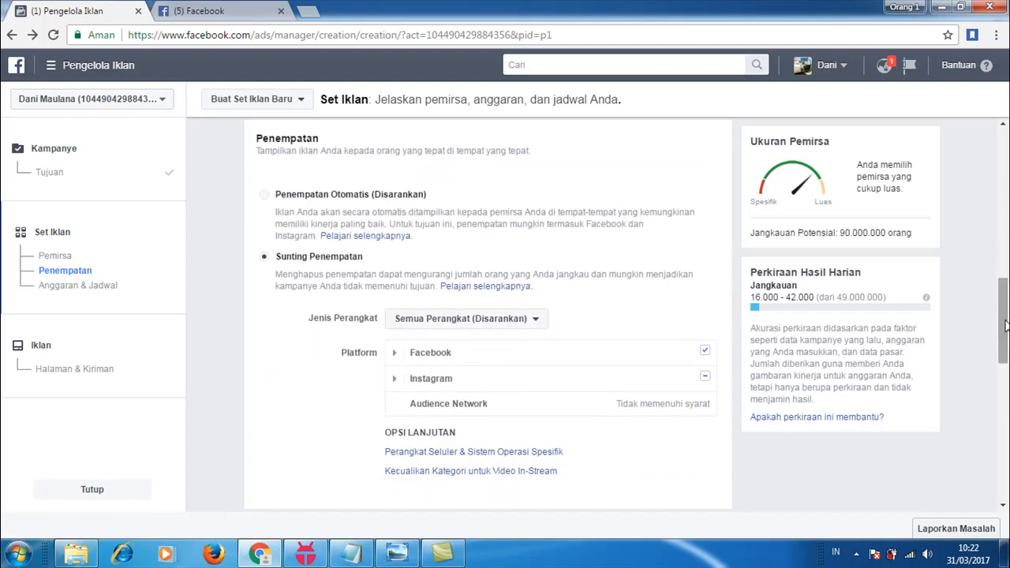
click(705, 378)
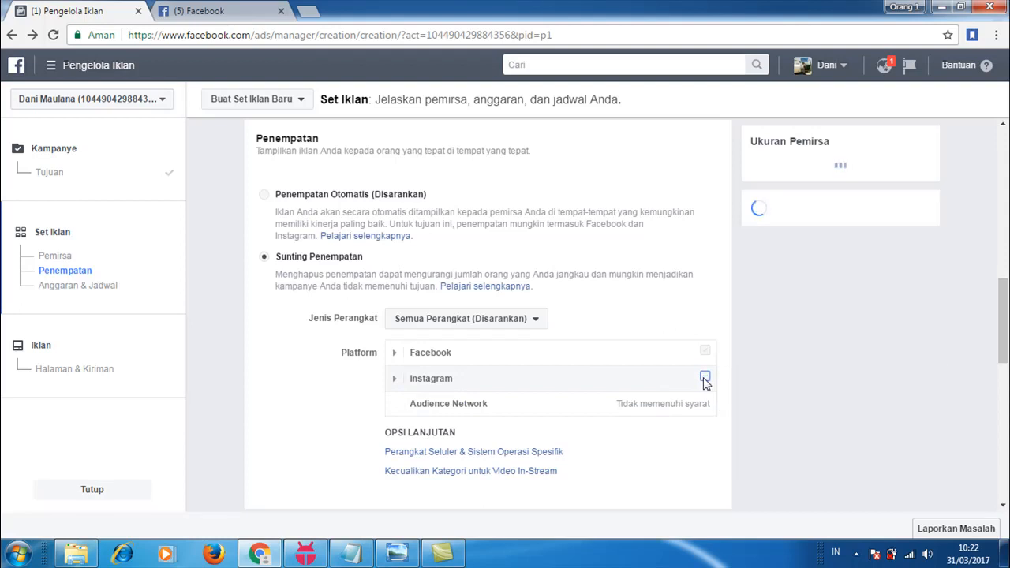
Step: Restrict the Facebook placements to Kabar by excluding Artikel Instan, Video In-Stream and Kolom Kanan
click(395, 355)
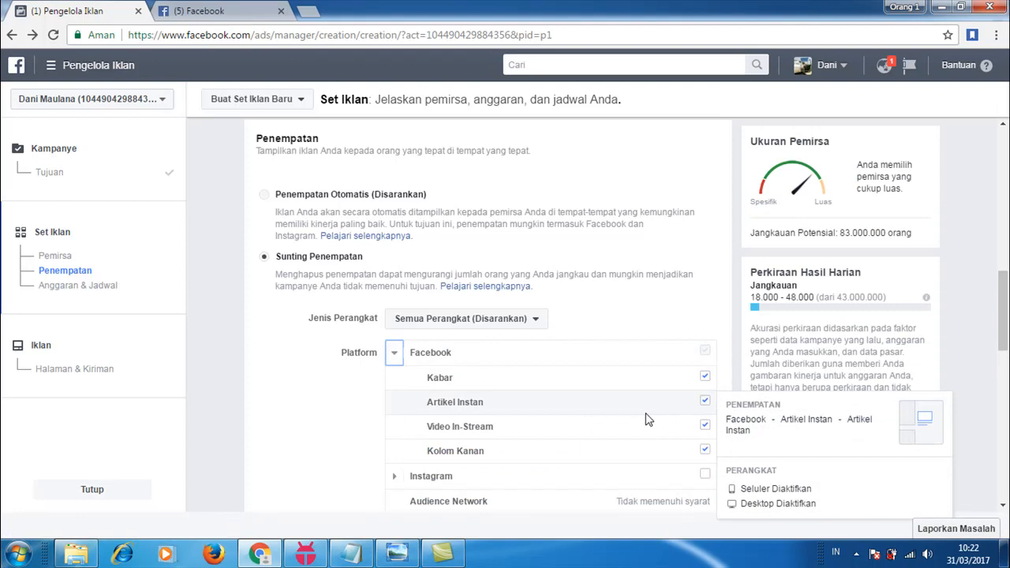
click(705, 403)
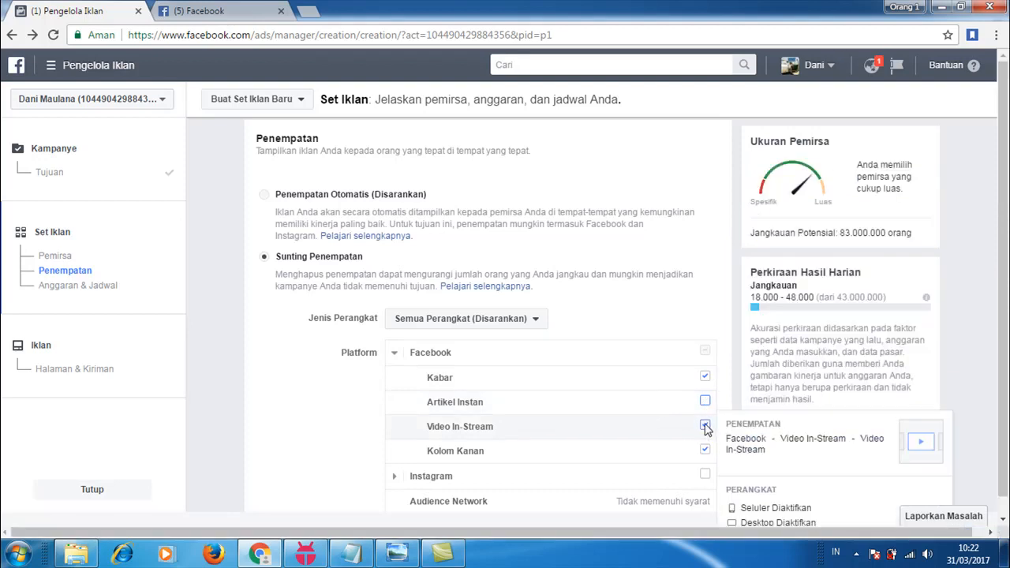
click(705, 426)
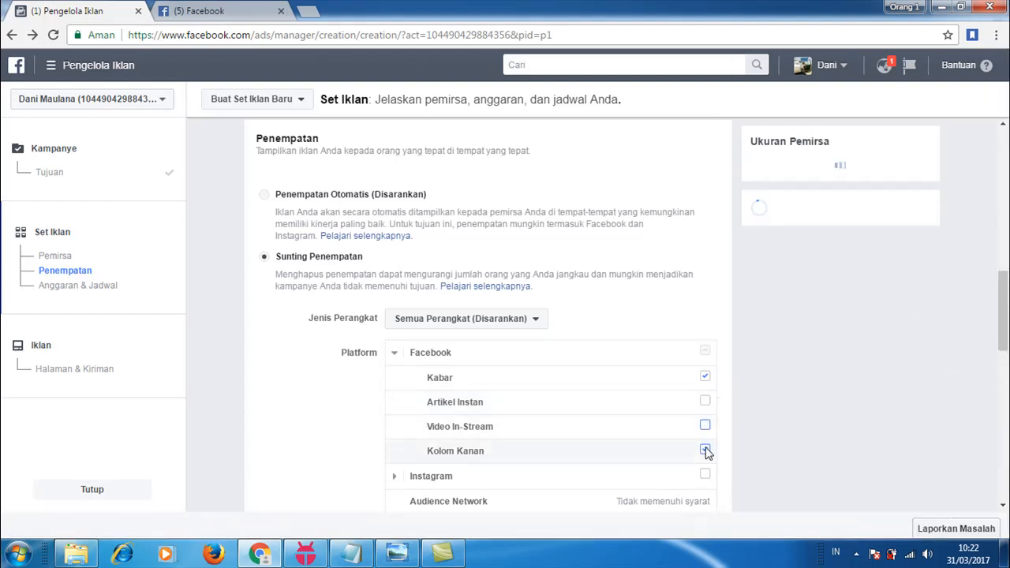
click(705, 450)
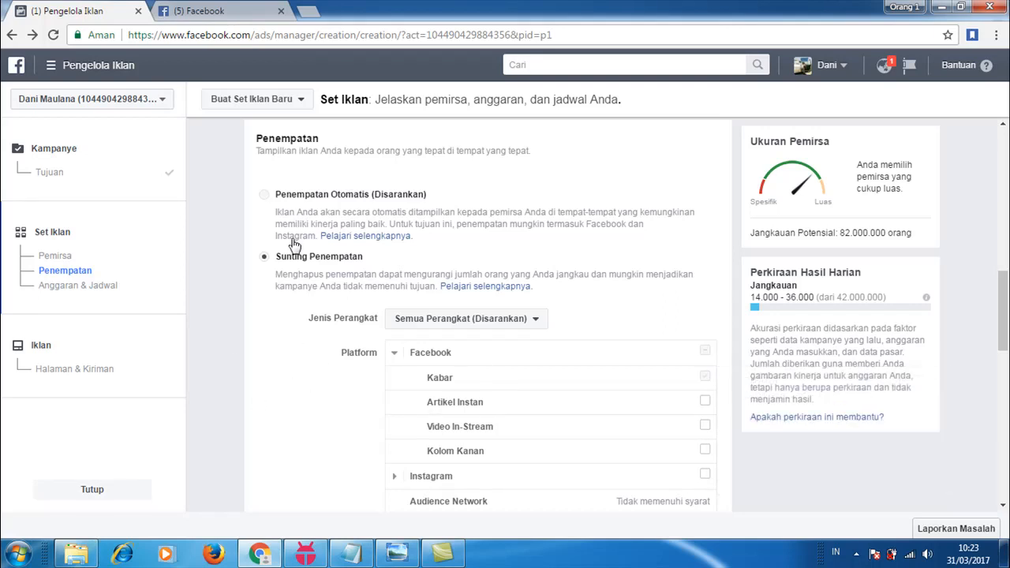
click(395, 356)
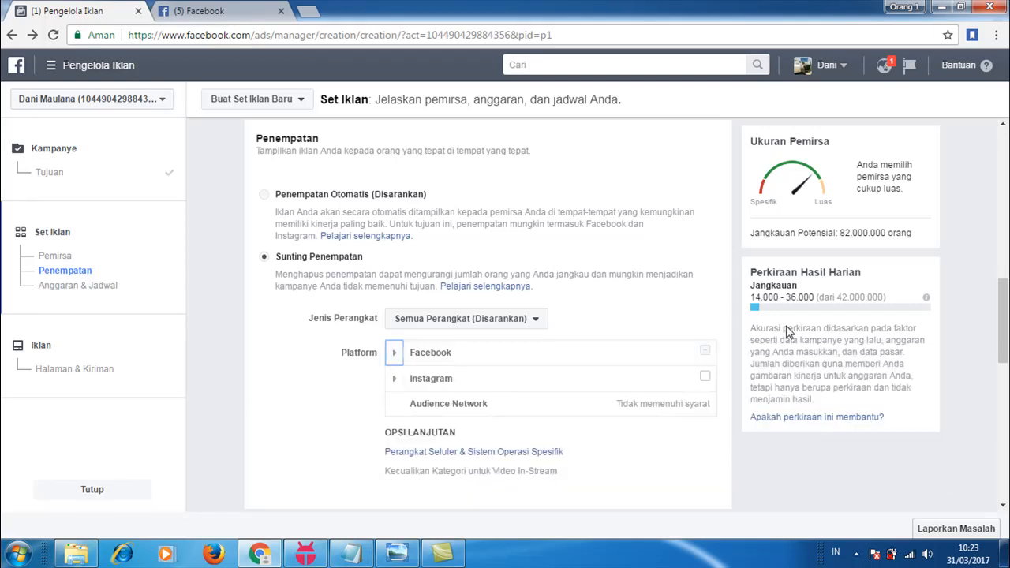
Step: Set the ad set's daily budget (Anggaran Harian) to Rp 10000
drag(1004, 314, 1005, 377)
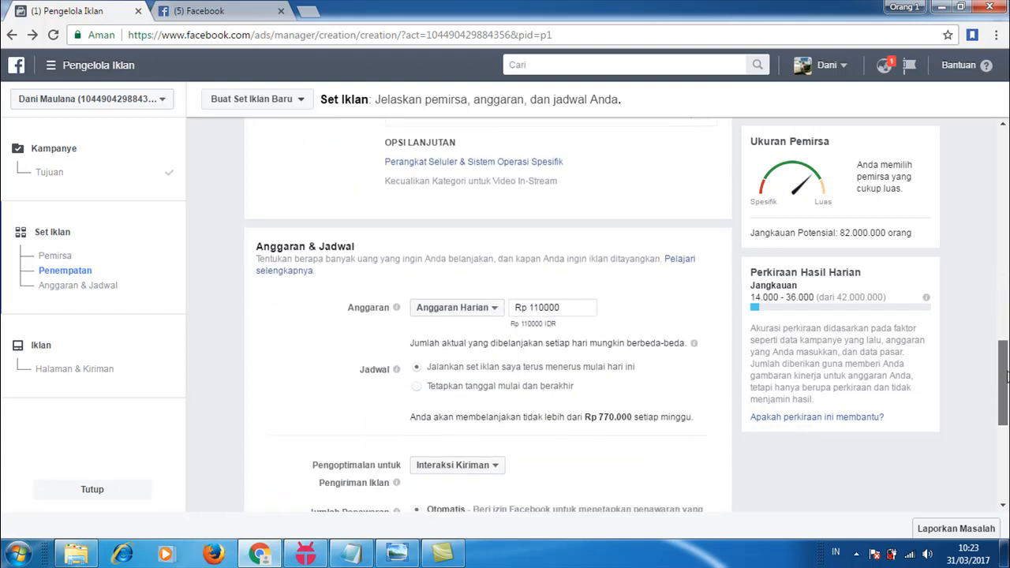
click(573, 307)
key(BackSpace)
key(BackSpace)
key(BackSpace)
key(BackSpace)
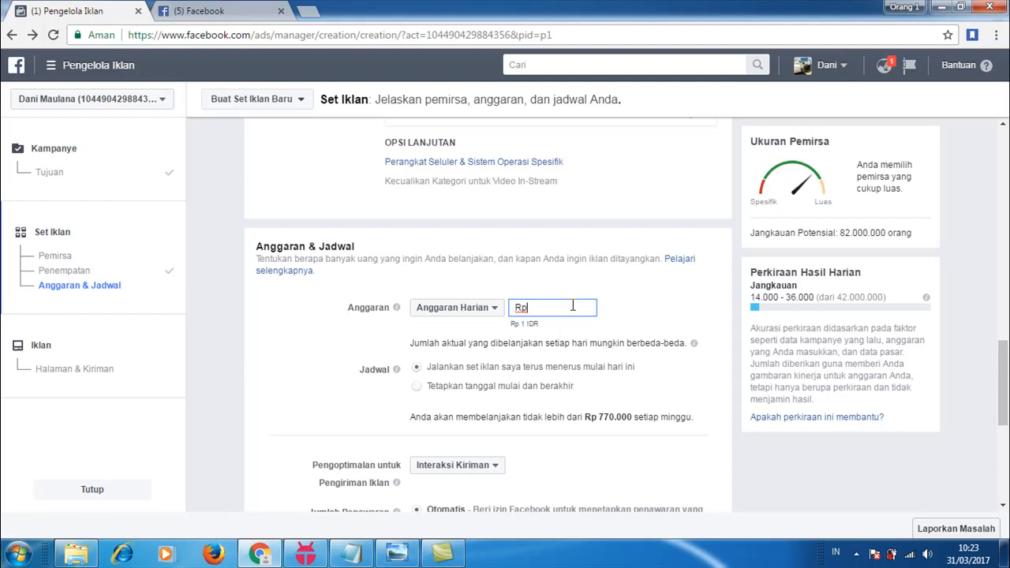
text(10000)
drag(1006, 383, 1006, 390)
drag(554, 277, 300, 319)
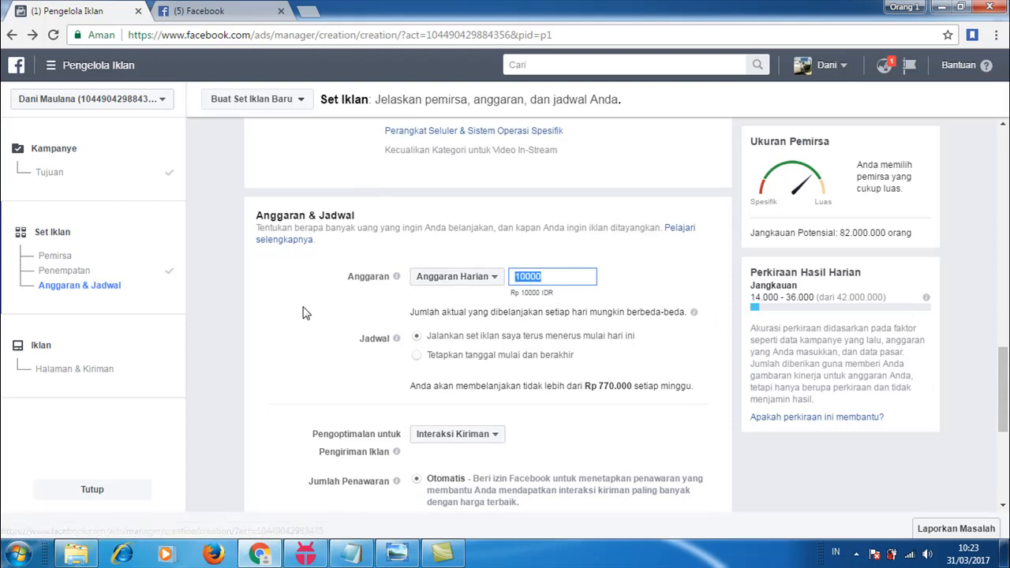
click(502, 317)
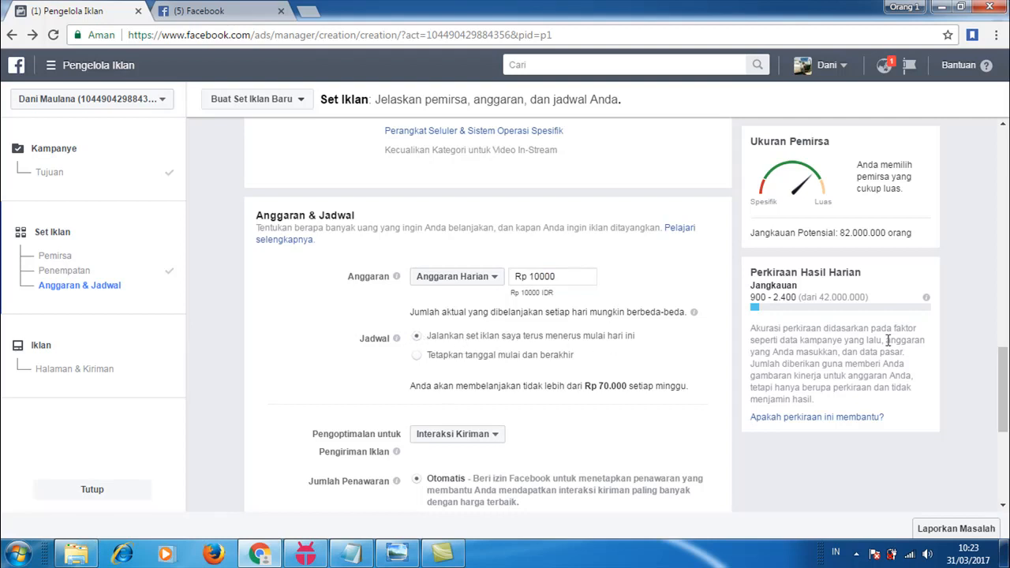
Step: Try the schedule option with set start and end dates and return to running the ad set continuously from today
click(418, 357)
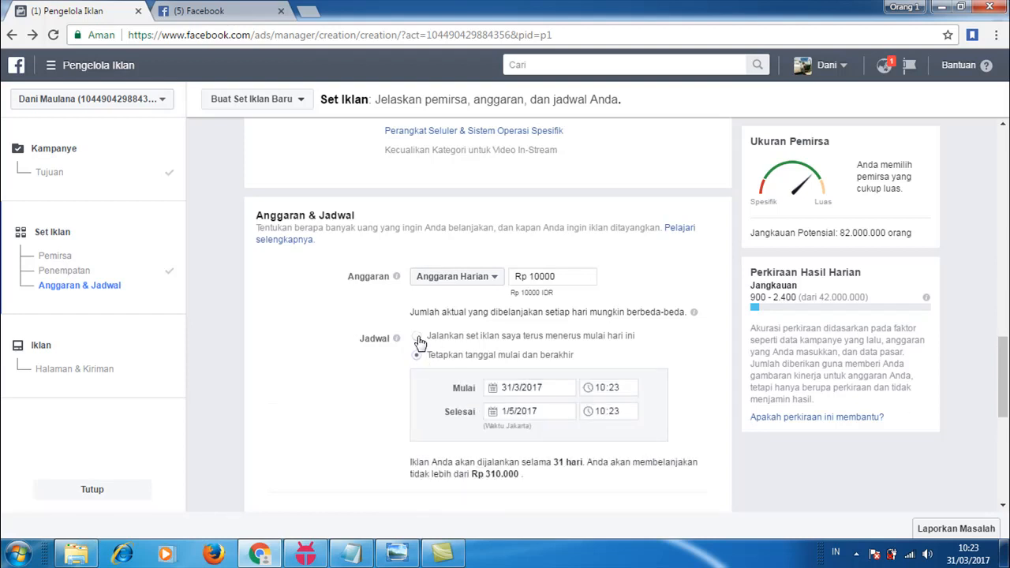
click(421, 344)
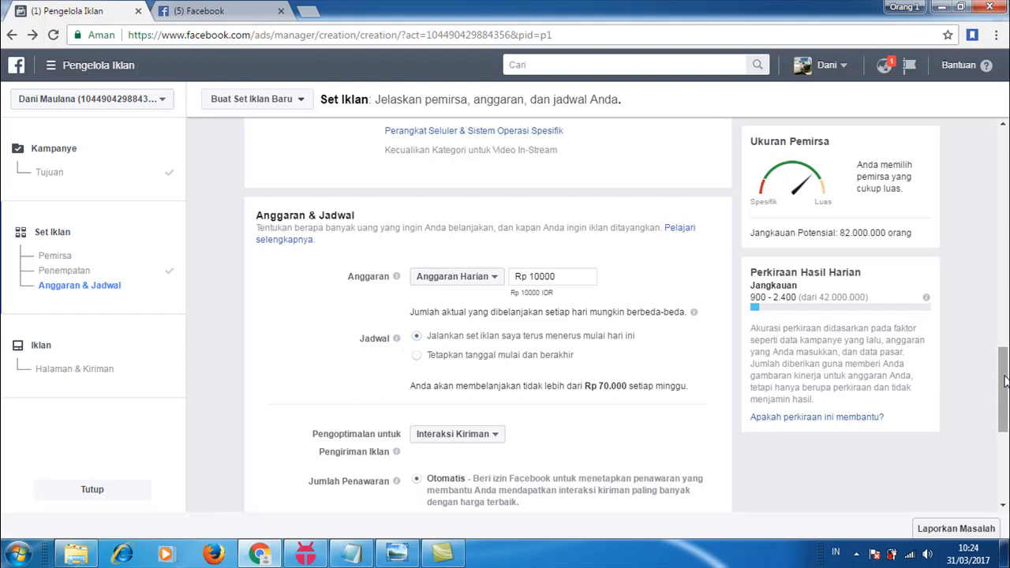
scroll(502, 391, down, 1)
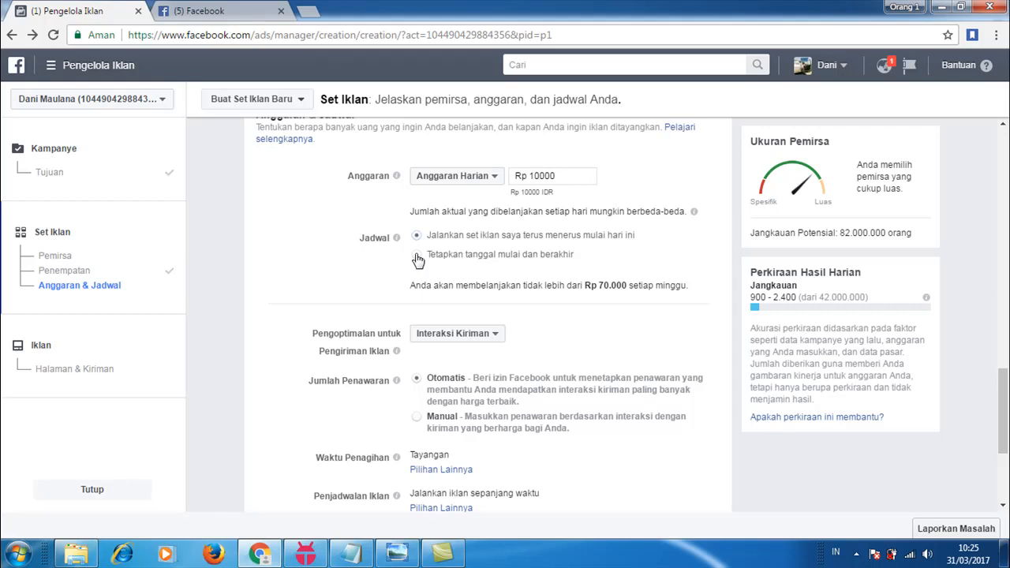
click(417, 255)
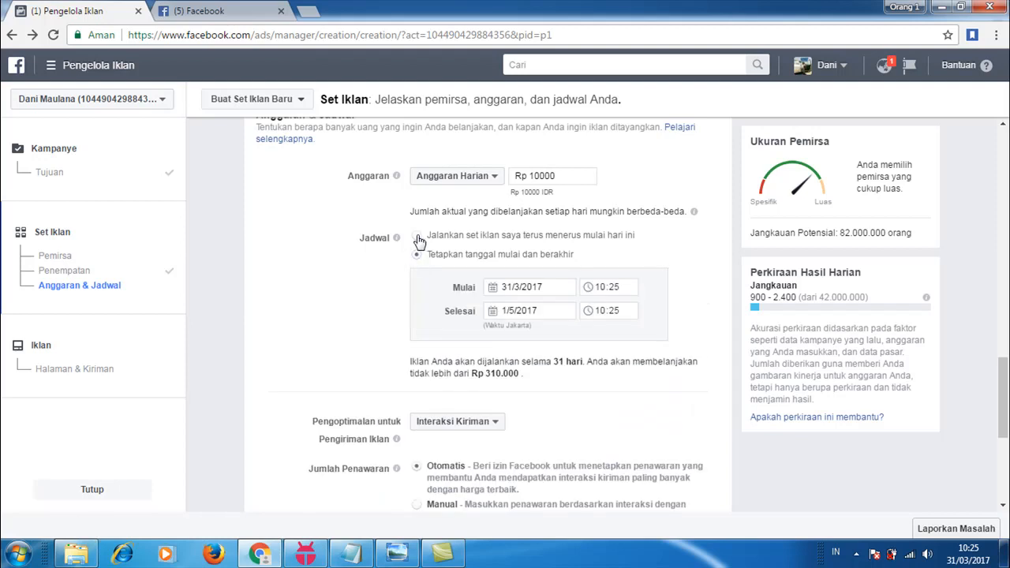
click(417, 238)
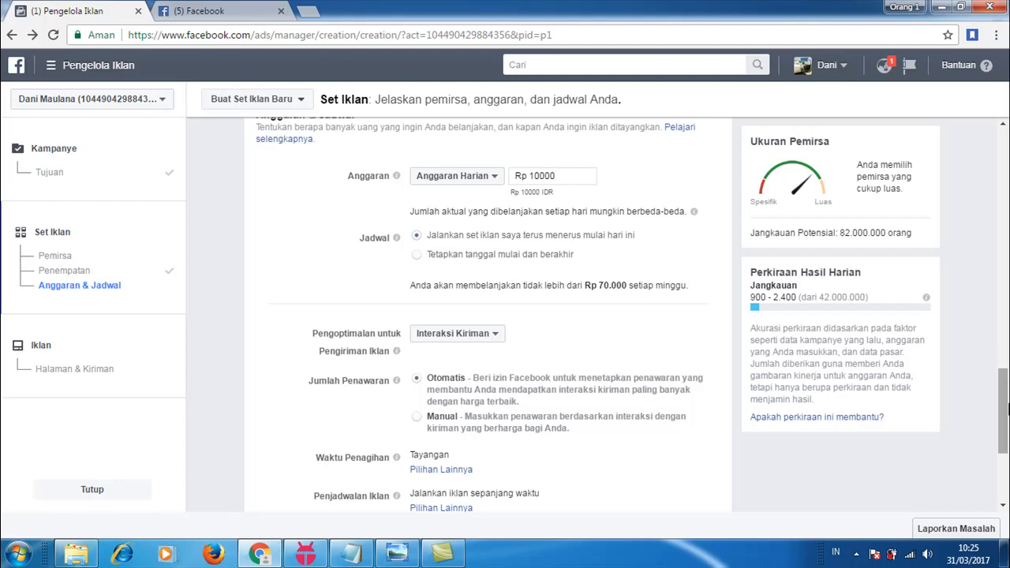
Step: Name the ad set "Kunafa hijab target MHSiswi UMS"
drag(1007, 404, 1007, 443)
click(449, 461)
key(ctrl+a)
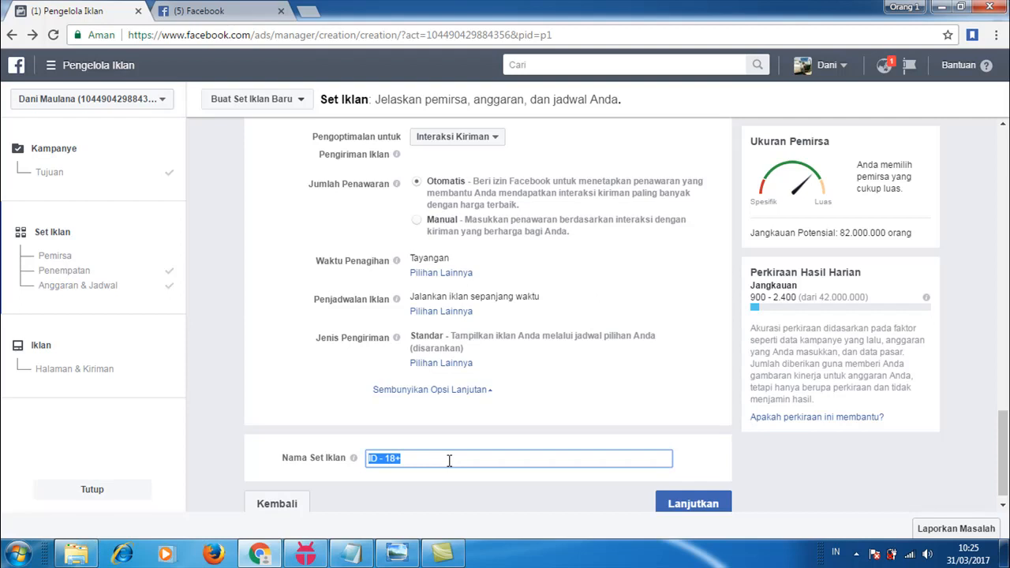
text(Kunafa hijab target )
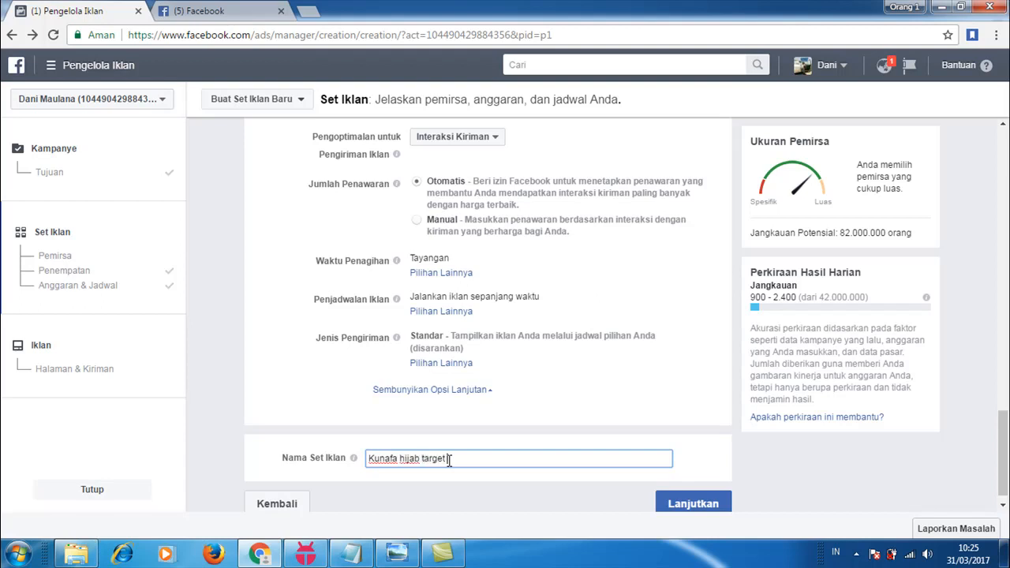
text(TMS)
text(MHS)
text(iswi UMS)
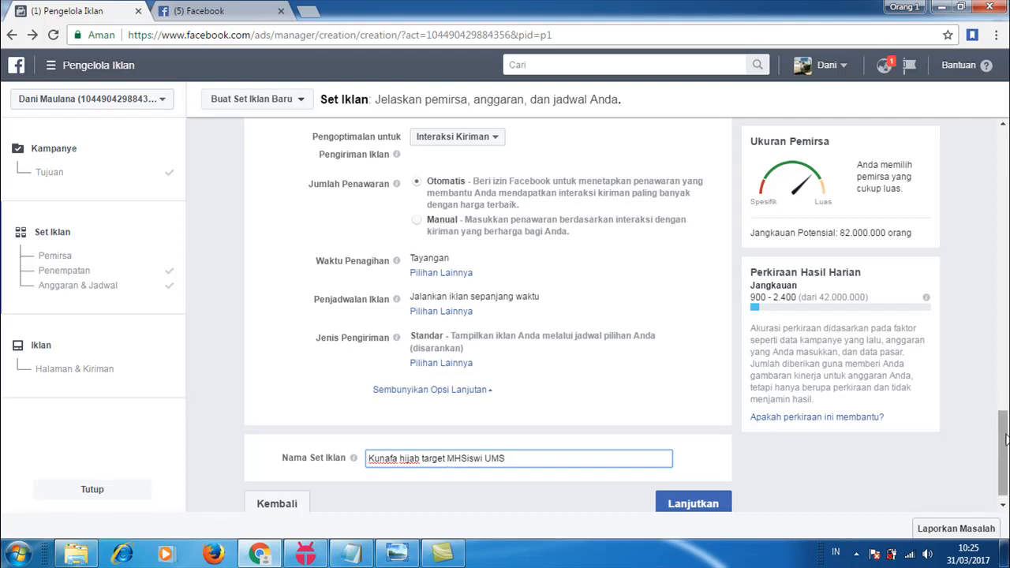
Step: Examine the audience settings in the Pemirsa section and the potential reach figure
drag(999, 437, 1004, 214)
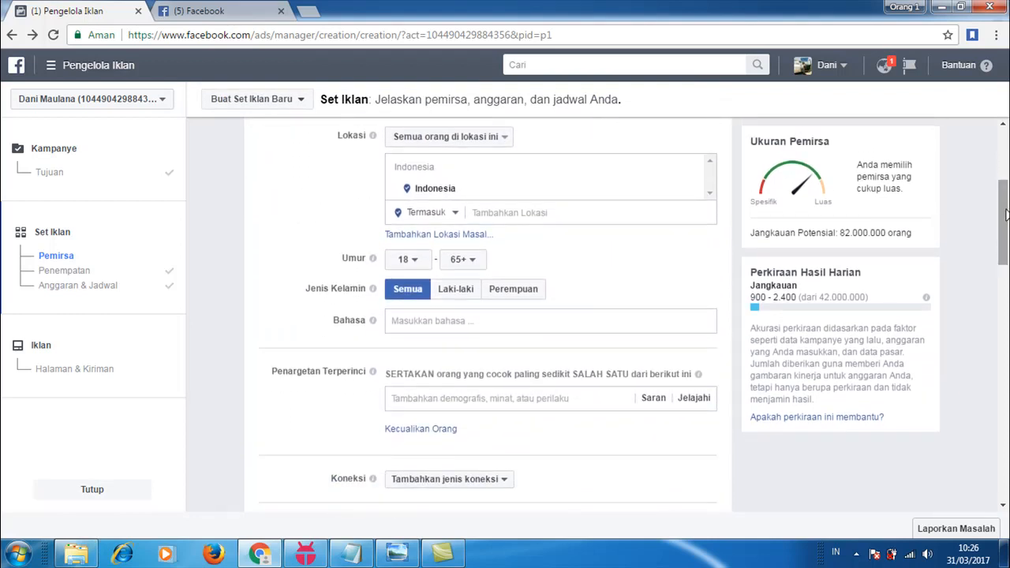
drag(1005, 214, 1005, 187)
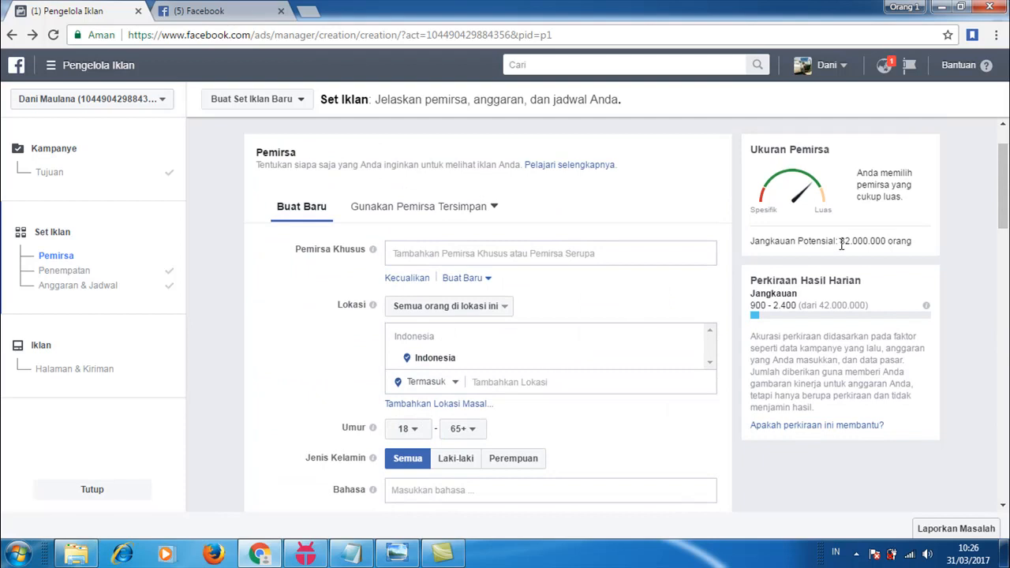
drag(840, 240, 887, 243)
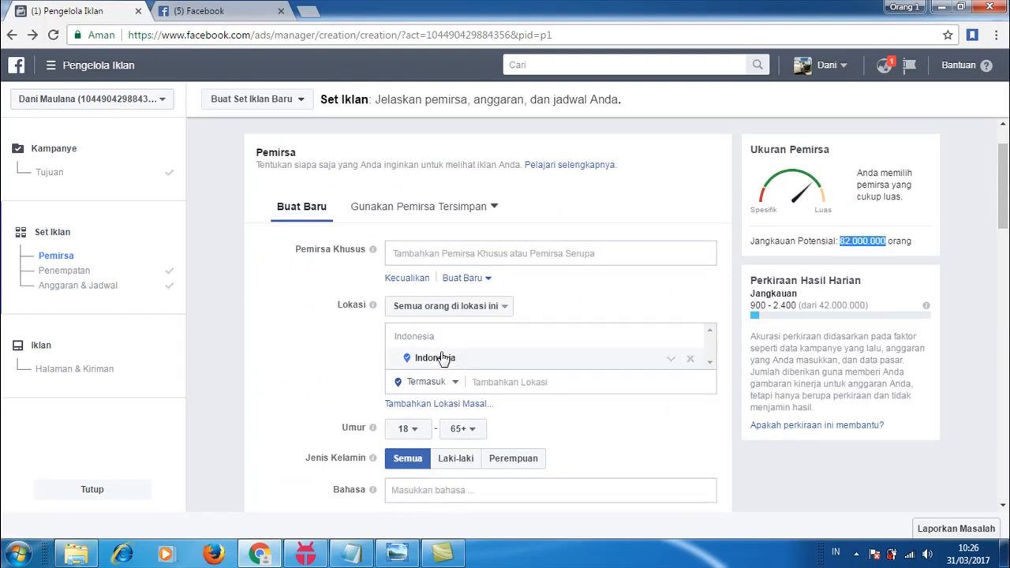
Step: Examine the potential reach figure (Jangkauan Potensial) for the current Indonesia-wide audience
drag(1003, 187, 1003, 214)
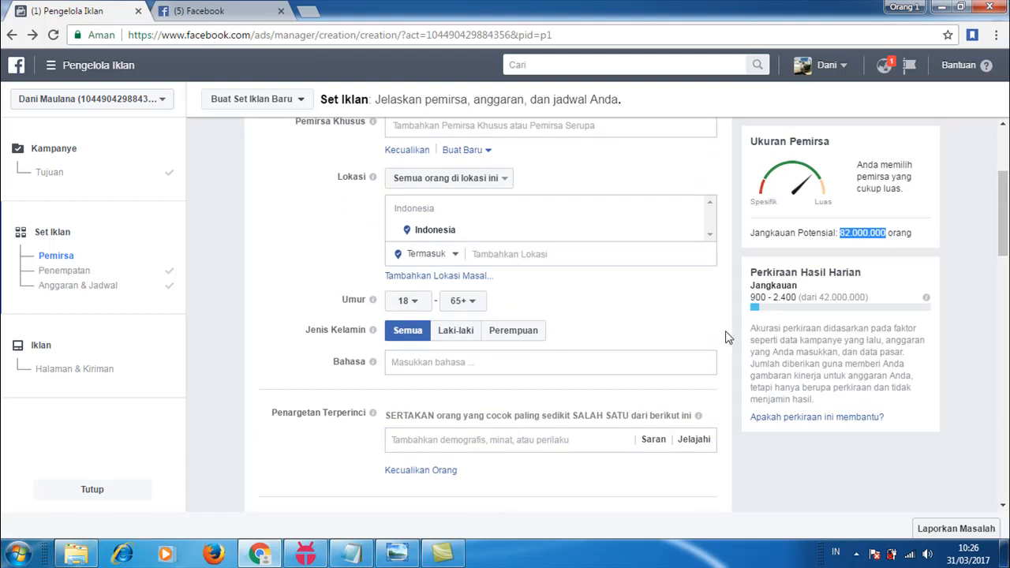
click(847, 232)
drag(841, 232, 915, 241)
click(915, 240)
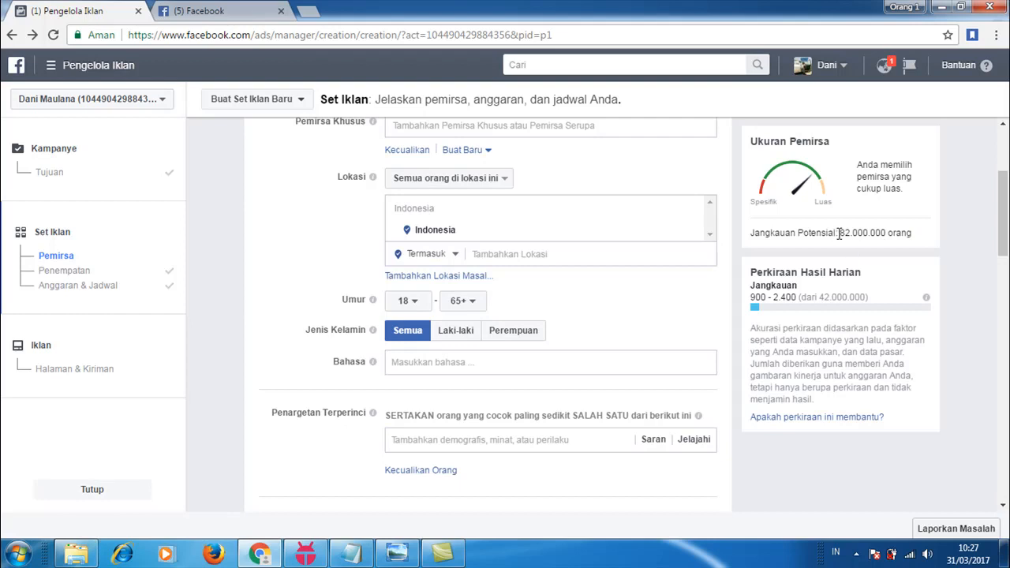
drag(839, 232, 915, 232)
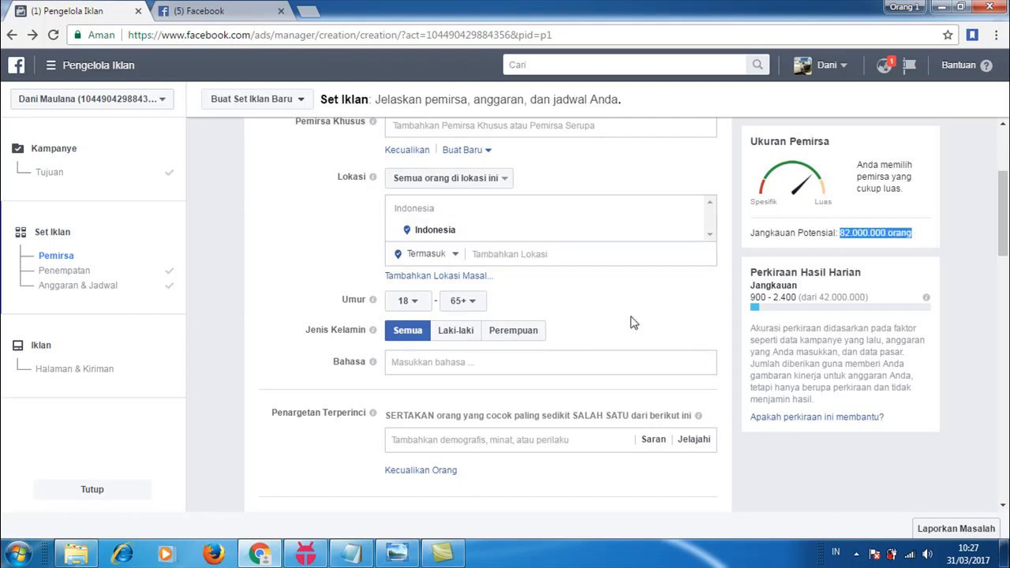
click(924, 239)
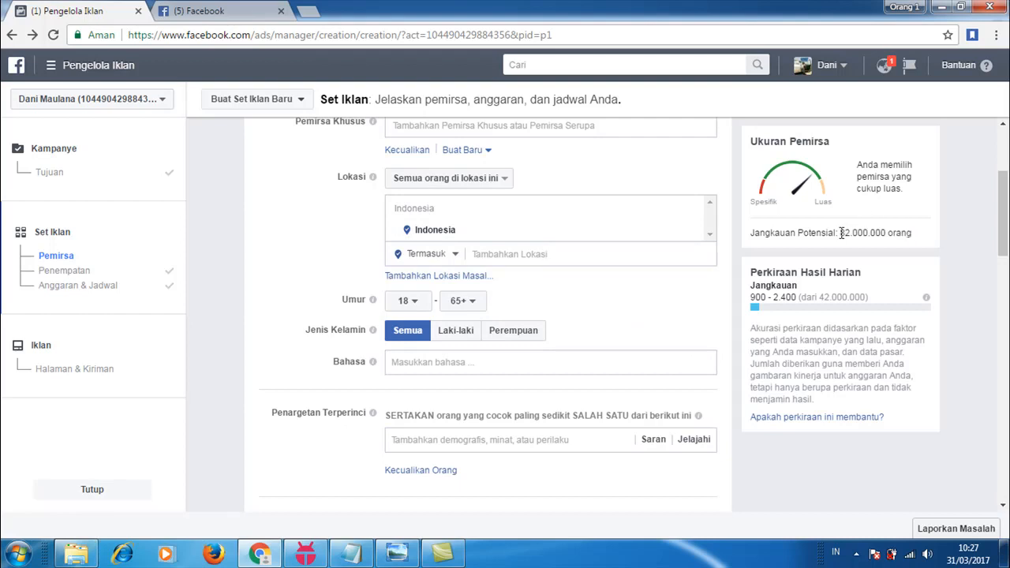
drag(841, 233, 911, 233)
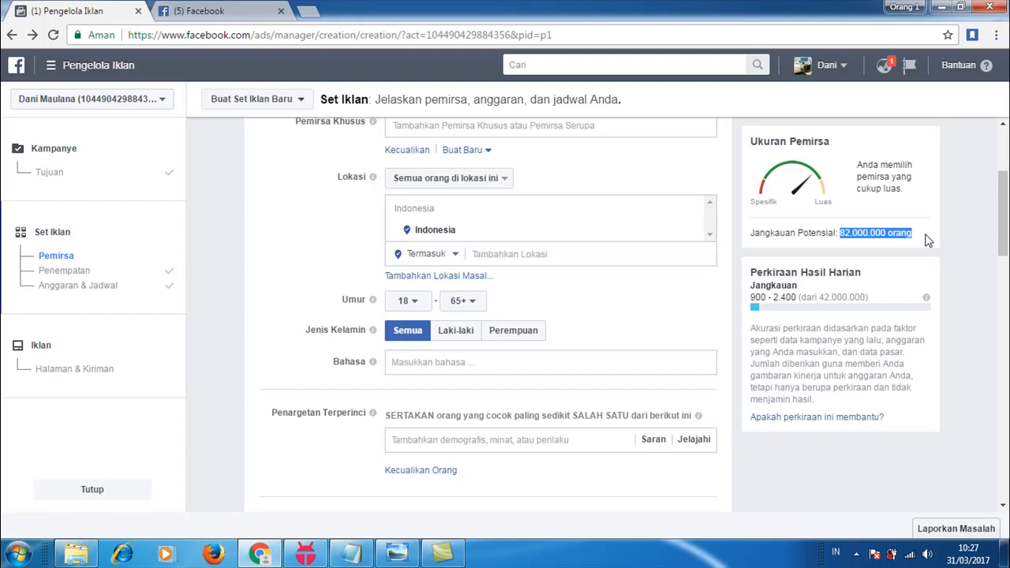
click(842, 232)
drag(840, 233, 897, 233)
click(327, 262)
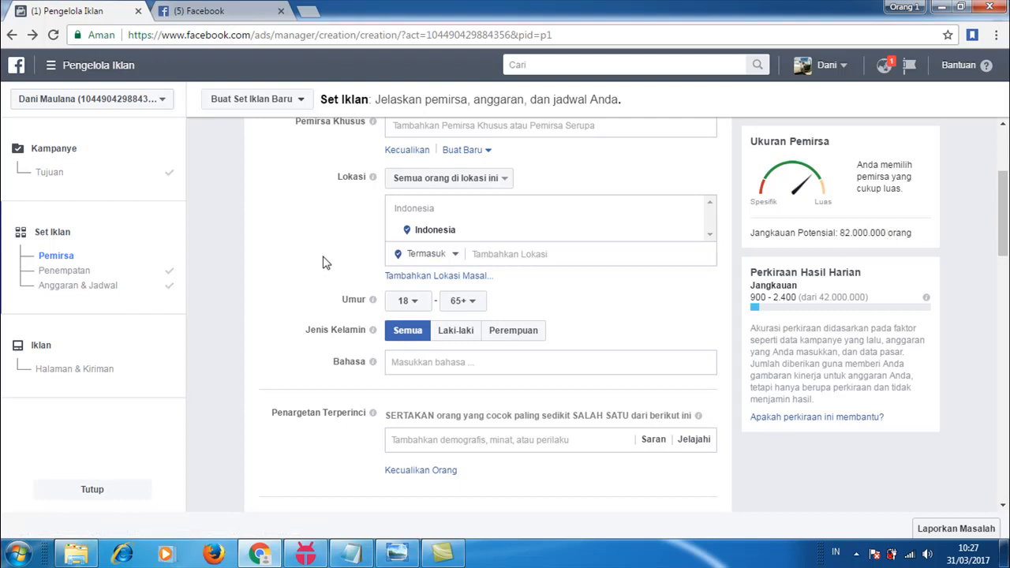
Step: Change the audience location to Kota Surakarta, Jawa Tengah by searching for "surakarta"
scroll(327, 262, up, 1)
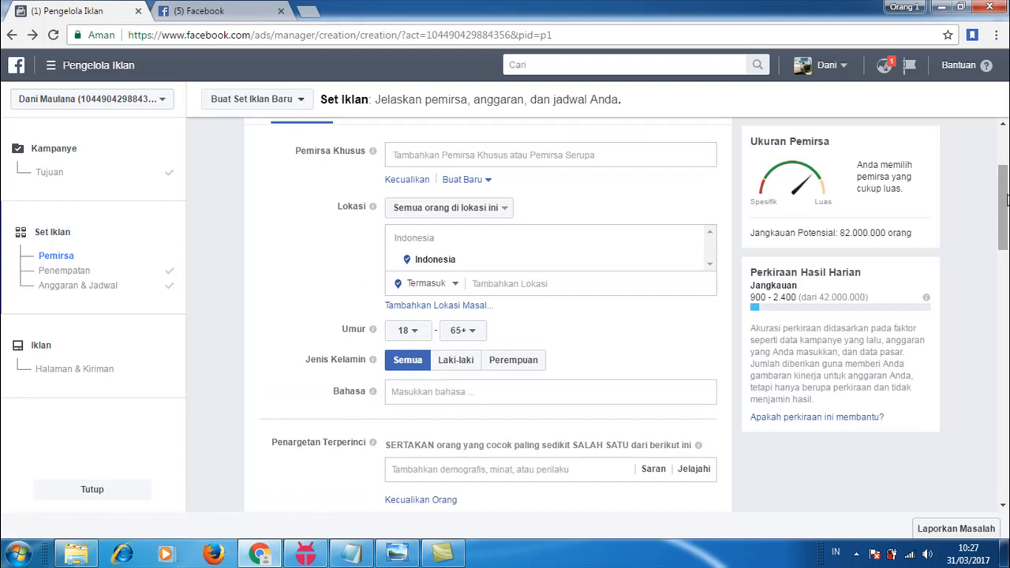
scroll(327, 239, up, 1)
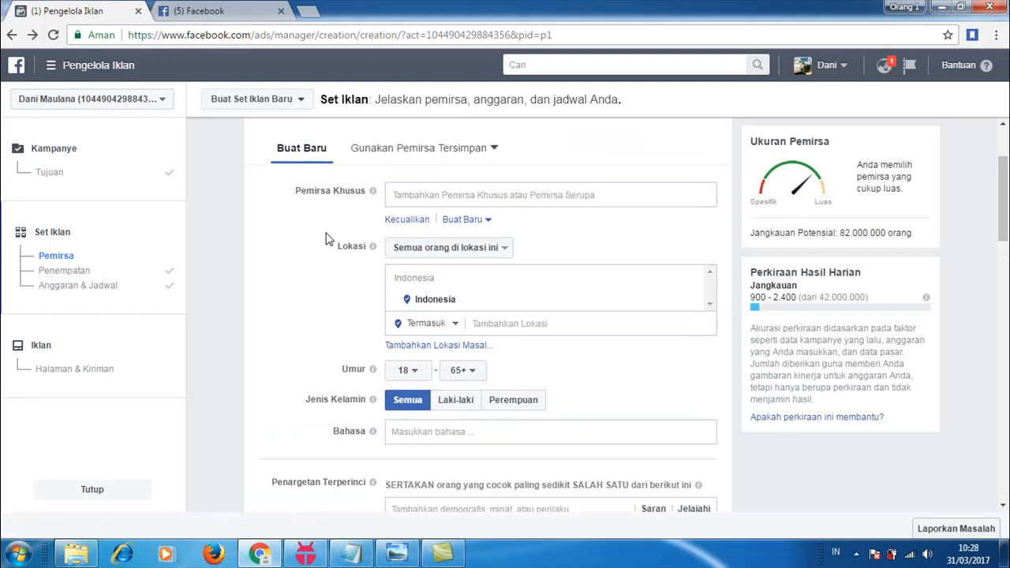
click(491, 327)
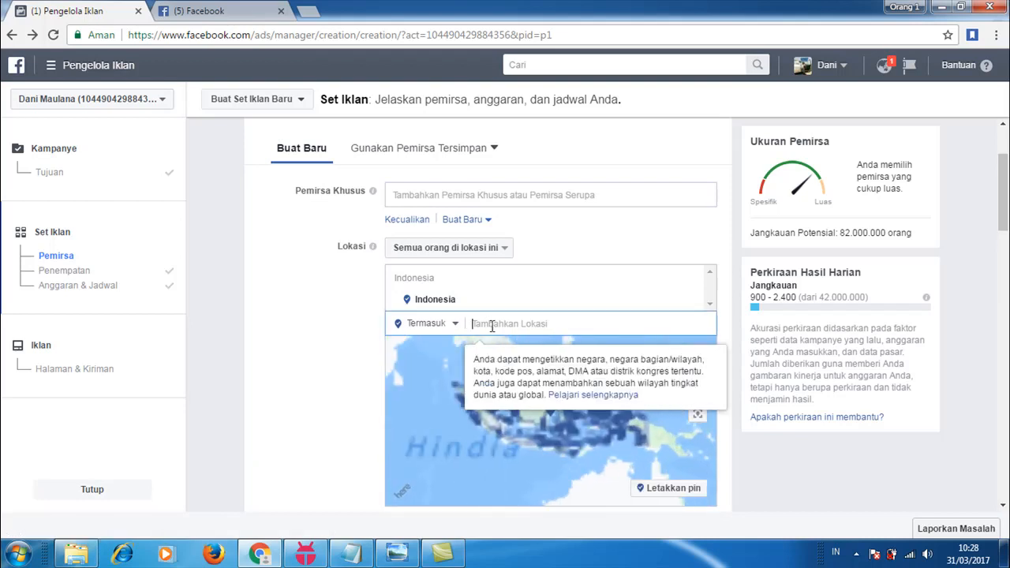
scroll(1005, 223, down, 2)
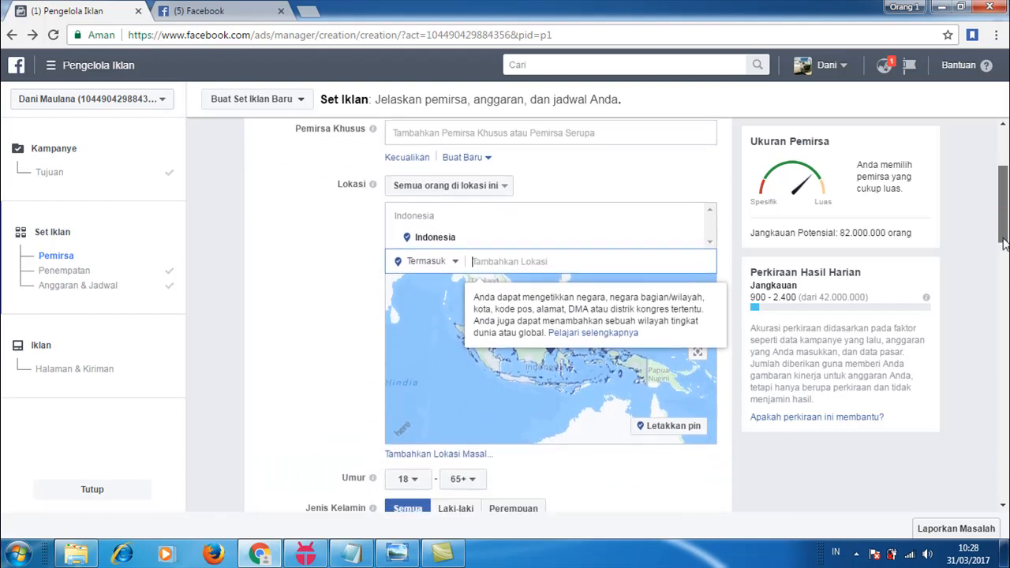
text(surakarta)
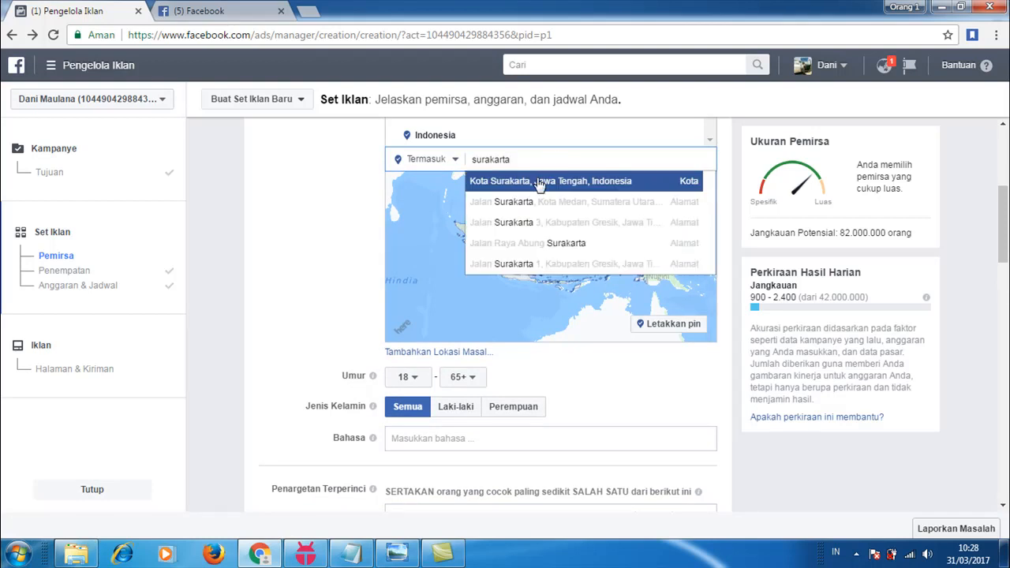
click(539, 184)
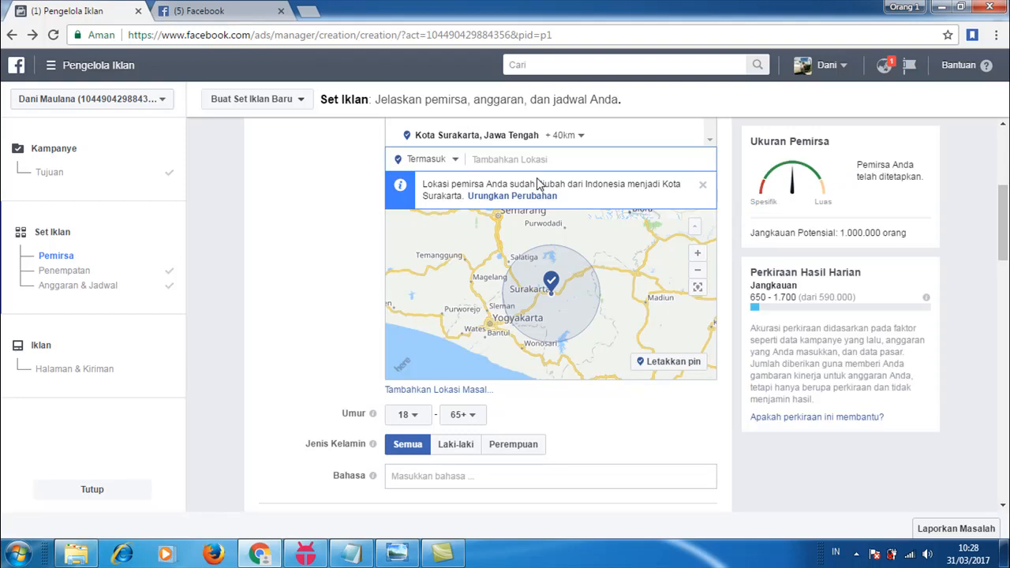
Step: Restrict the audience's gender (Jenis Kelamin) to Perempuan
drag(1003, 225, 1003, 244)
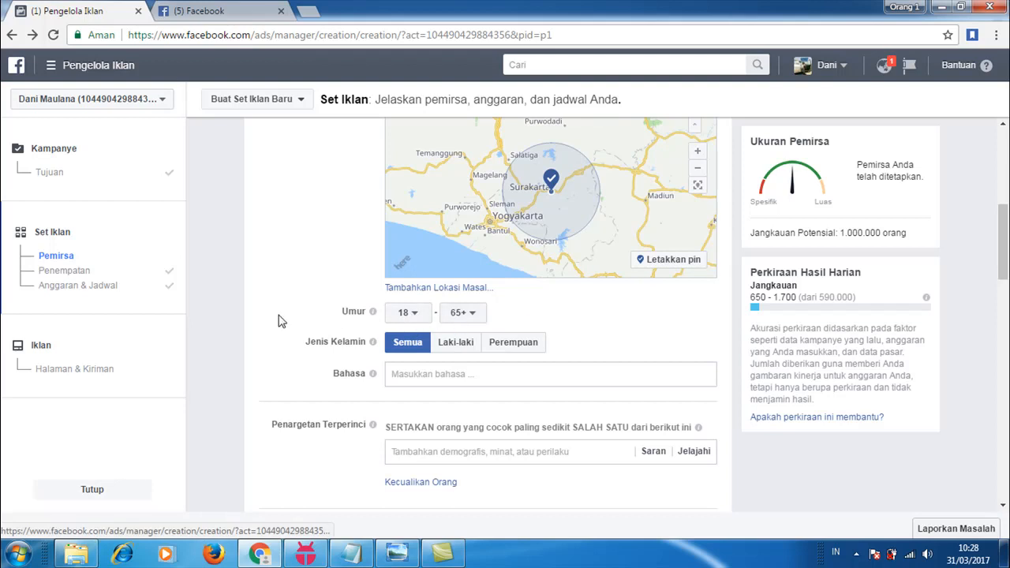
drag(1002, 271, 1003, 282)
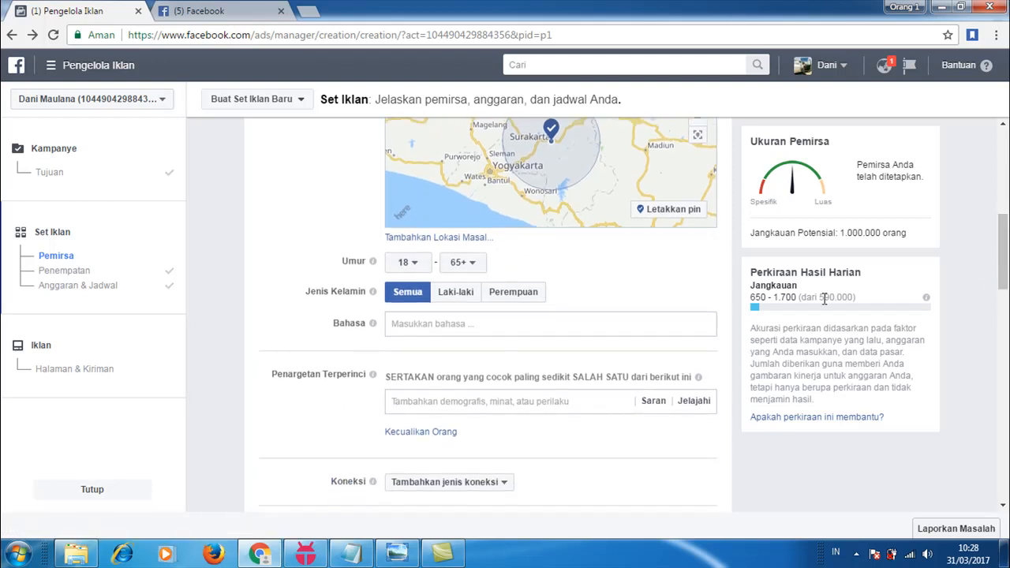
click(514, 298)
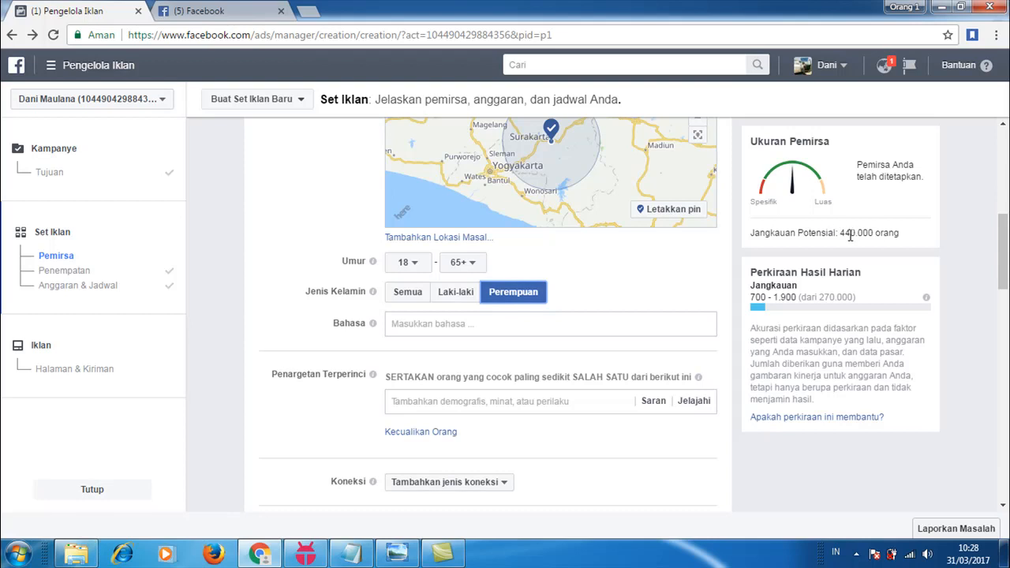
Step: Remove Kota Surakarta from the audience locations and add the country Indonesia instead
drag(1007, 258, 1005, 221)
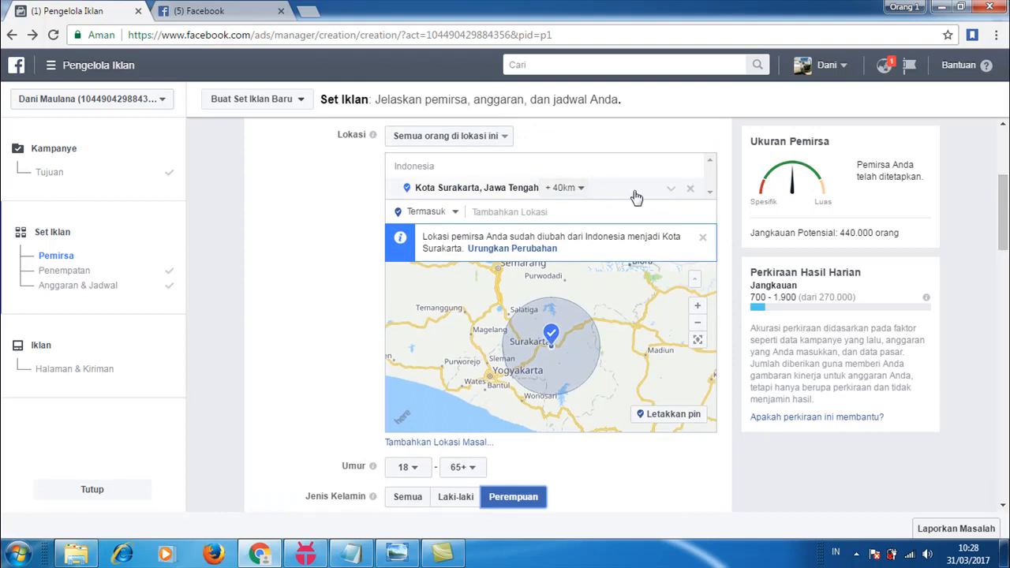
click(690, 193)
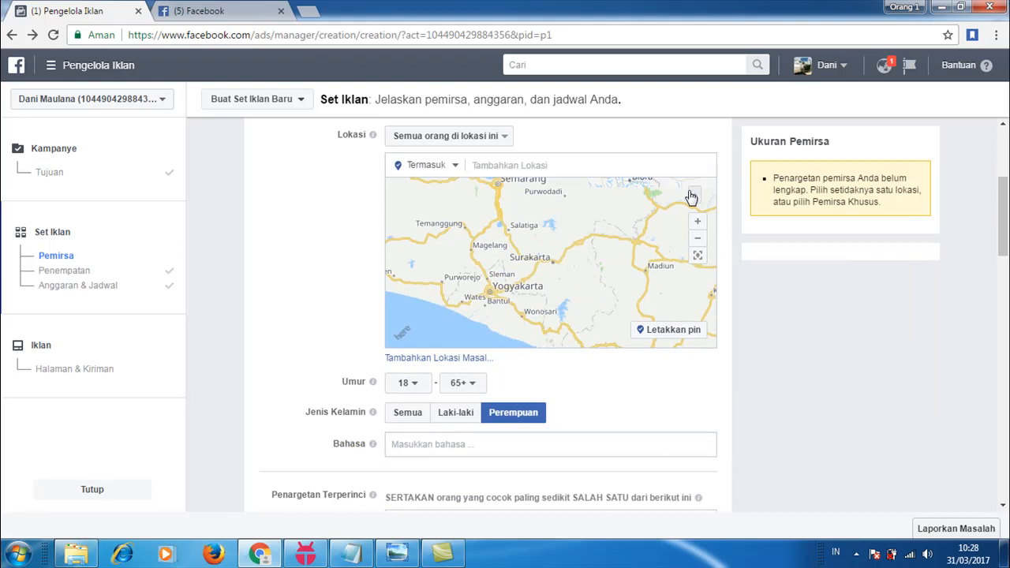
click(563, 163)
text(indonesia)
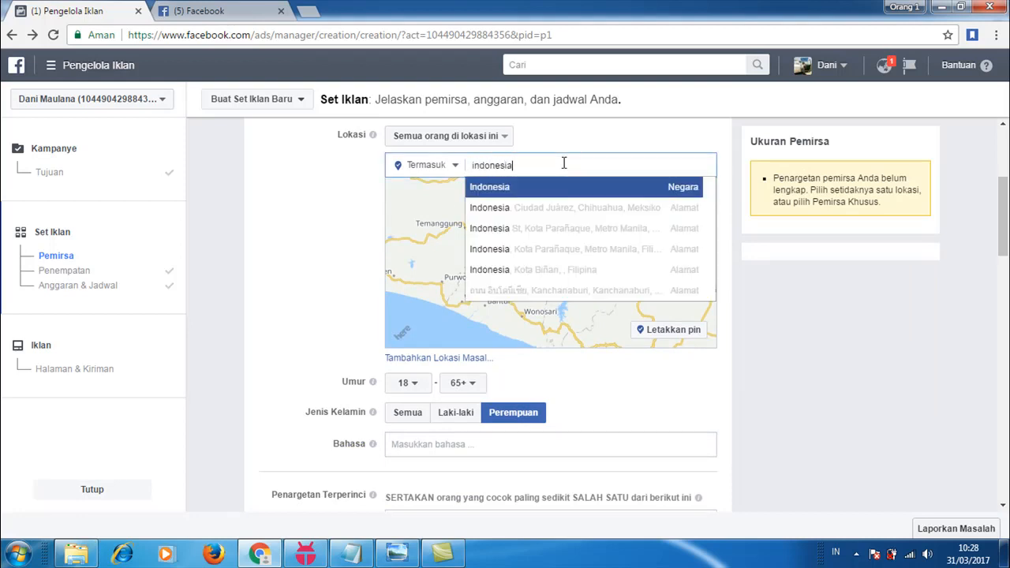
click(520, 188)
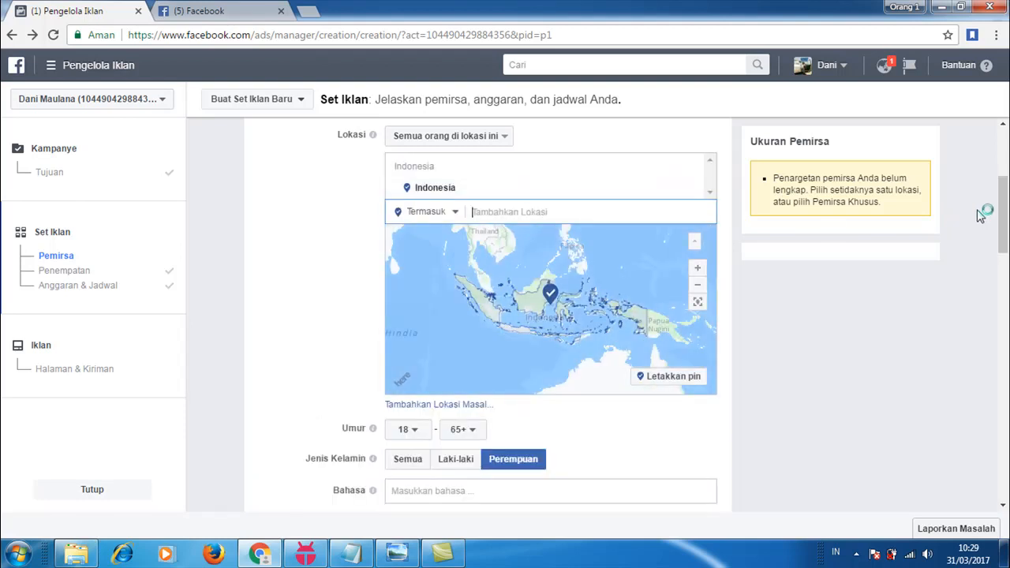
Step: Add Universitas Muhammadiyah Surakarta to the detailed targeting under Demografi > Pendidikan > Sekolah
drag(1005, 202, 1006, 242)
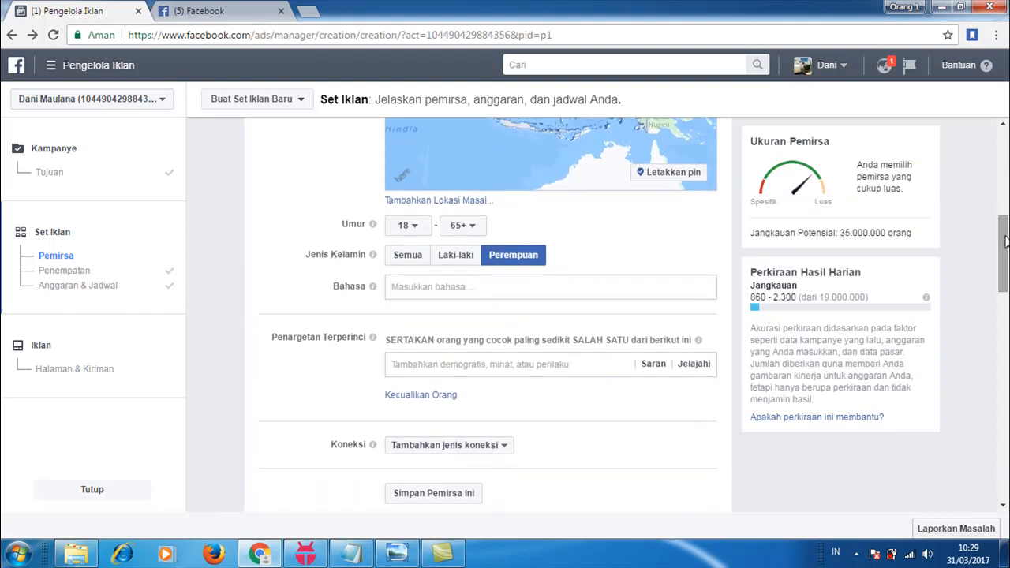
click(692, 365)
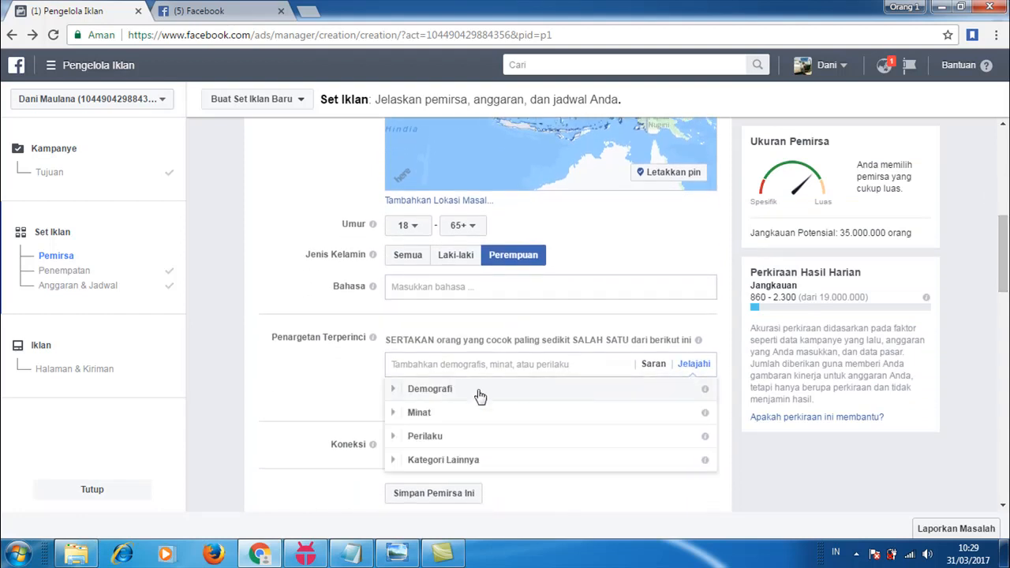
click(397, 392)
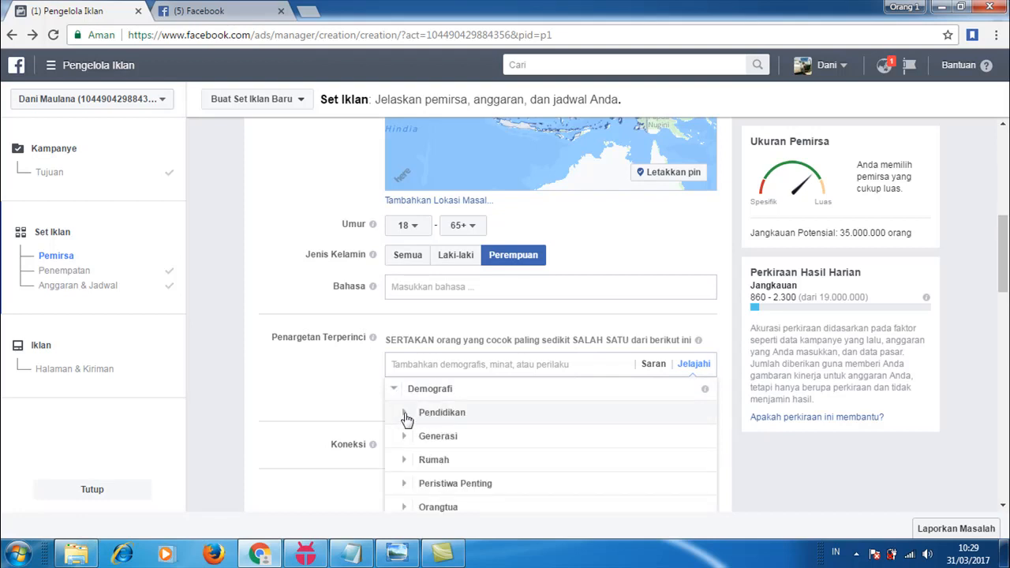
click(406, 415)
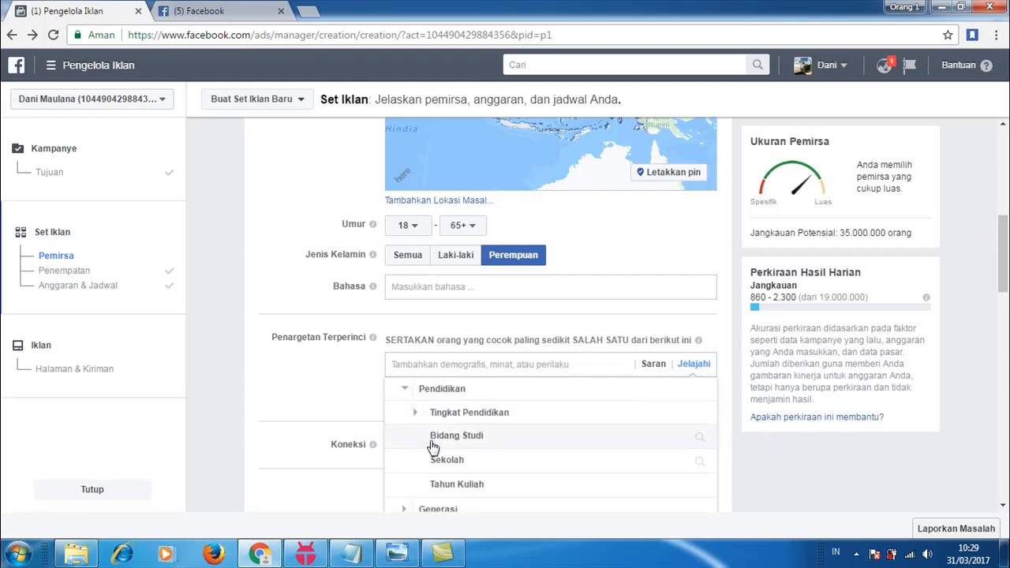
click(440, 462)
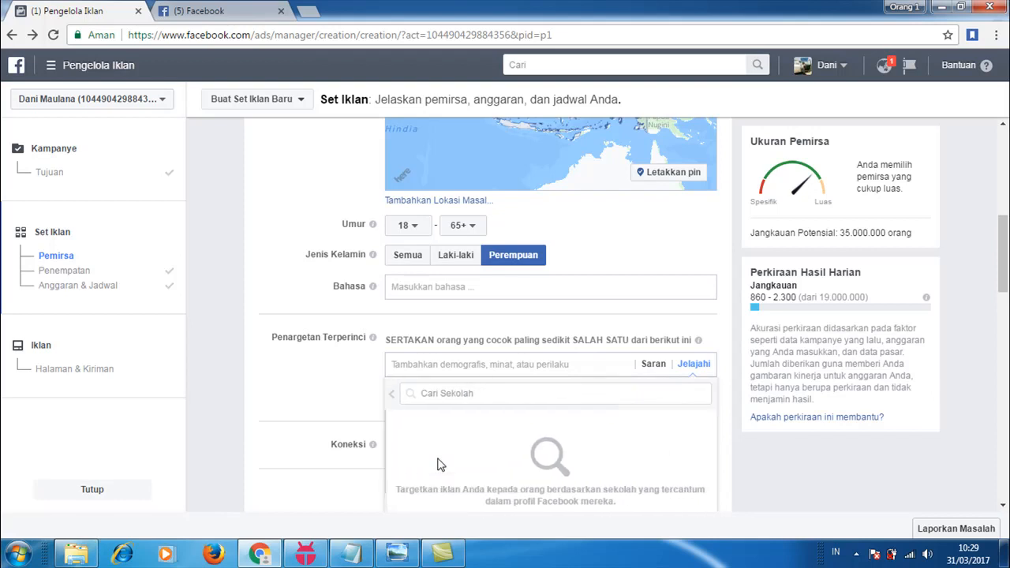
click(438, 398)
text(universitas muhammadiyah sura)
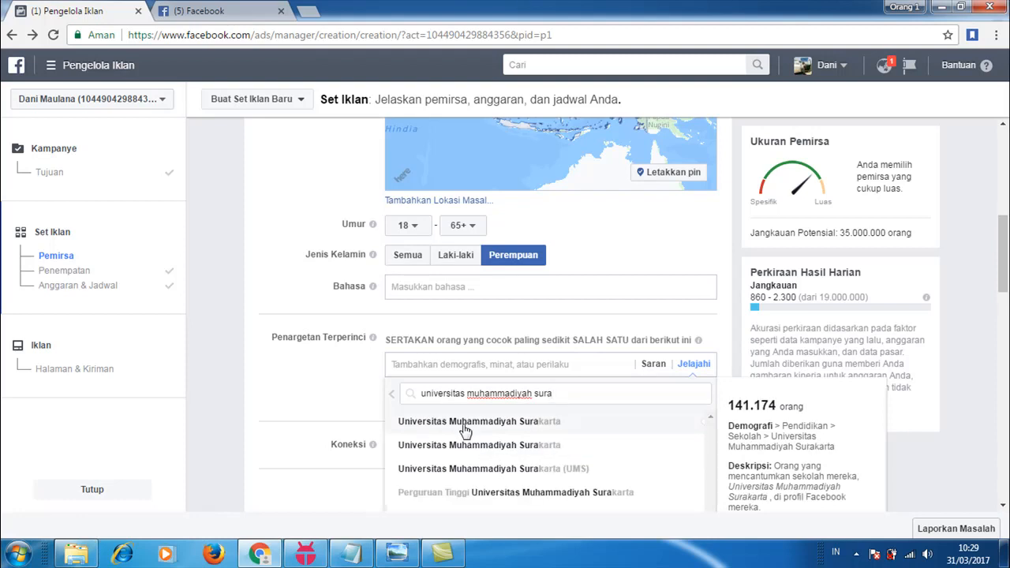
click(465, 423)
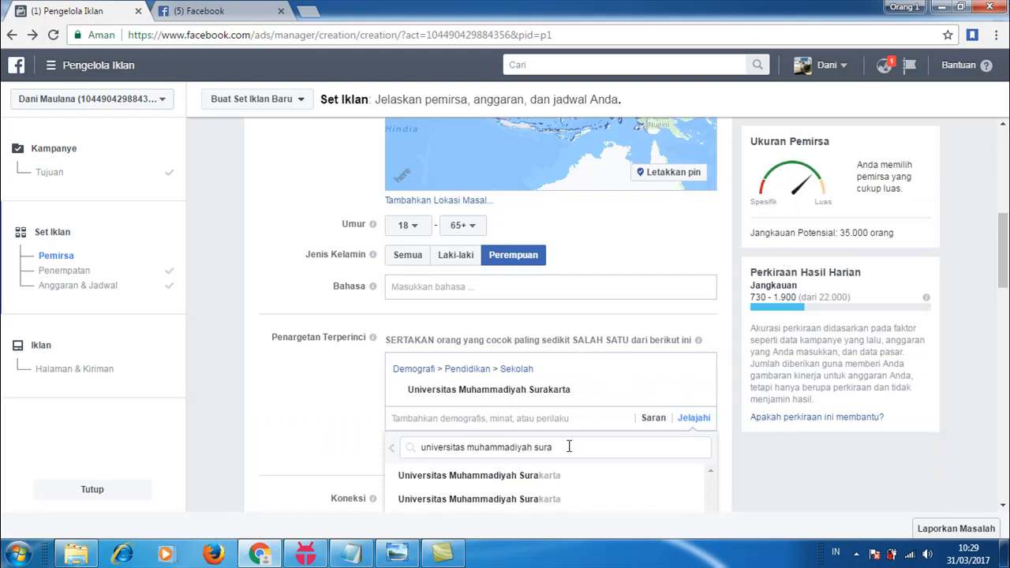
Step: Shorten the school search to "universitas" and add Universitas Sebelas Maret to the detailed targeting
key(BackSpace)
key(BackSpace)
key(BackSpace)
key(BackSpace)
key(BackSpace)
key(BackSpace)
key(BackSpace)
key(BackSpace)
key(BackSpace)
key(BackSpace)
key(BackSpace)
key(BackSpace)
key(BackSpace)
key(BackSpace)
key(BackSpace)
key(BackSpace)
key(BackSpace)
key(BackSpace)
key(BackSpace)
key(BackSpace)
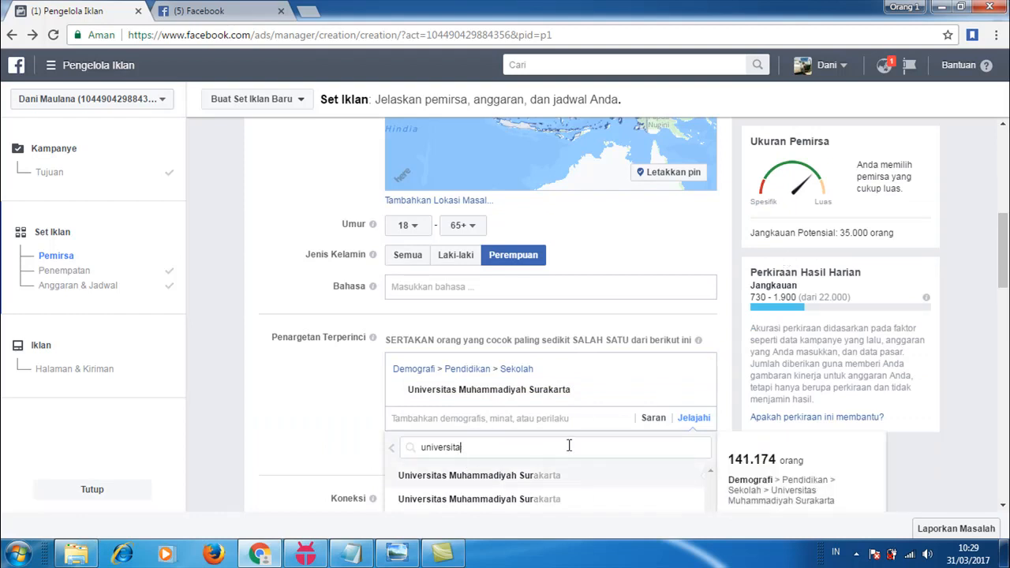
text(univ)
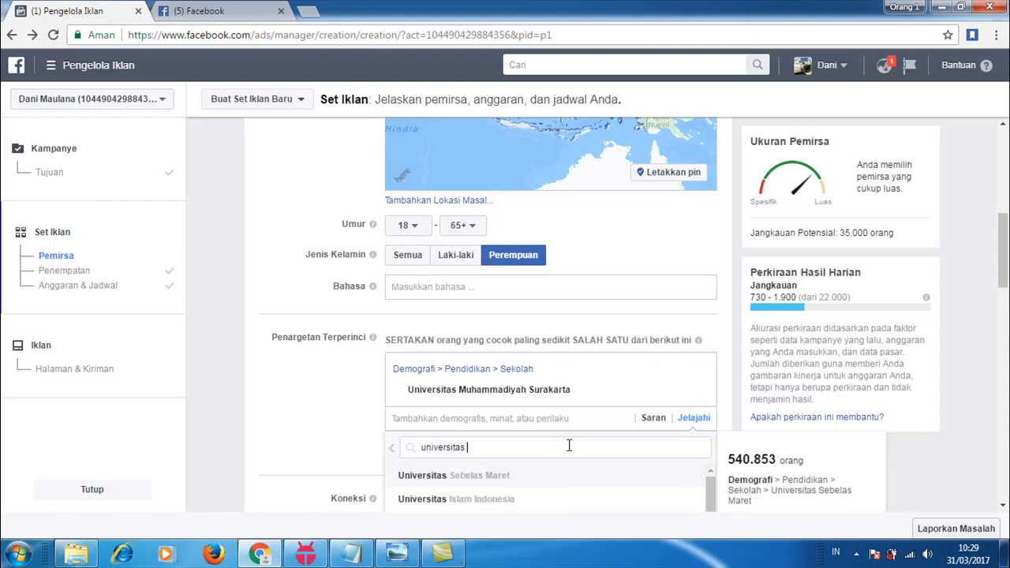
click(493, 483)
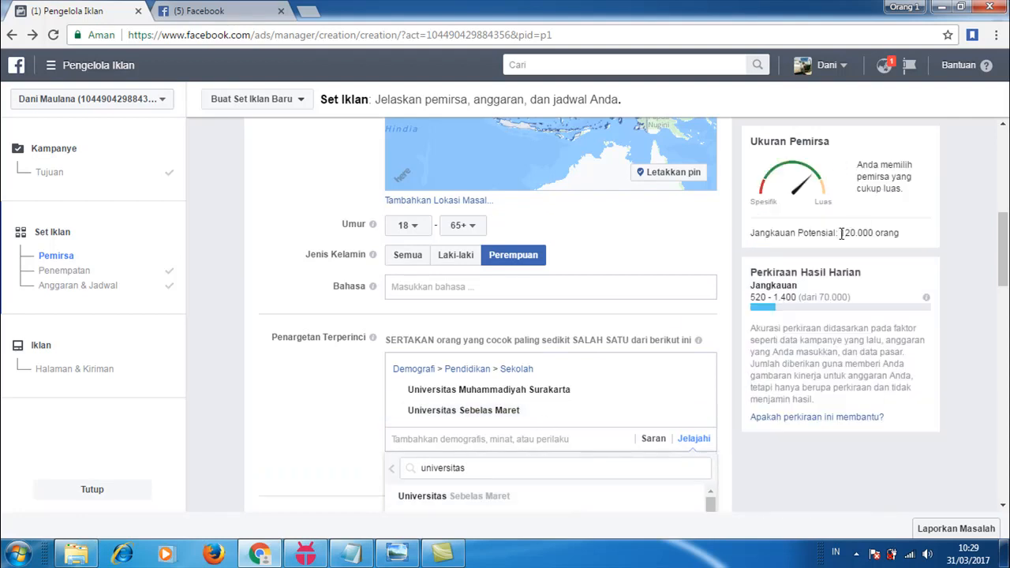
Step: Search the detailed targeting for "unisri" and add the school Universitas Slamet Riyadi Surakarta
click(457, 442)
text(unisri)
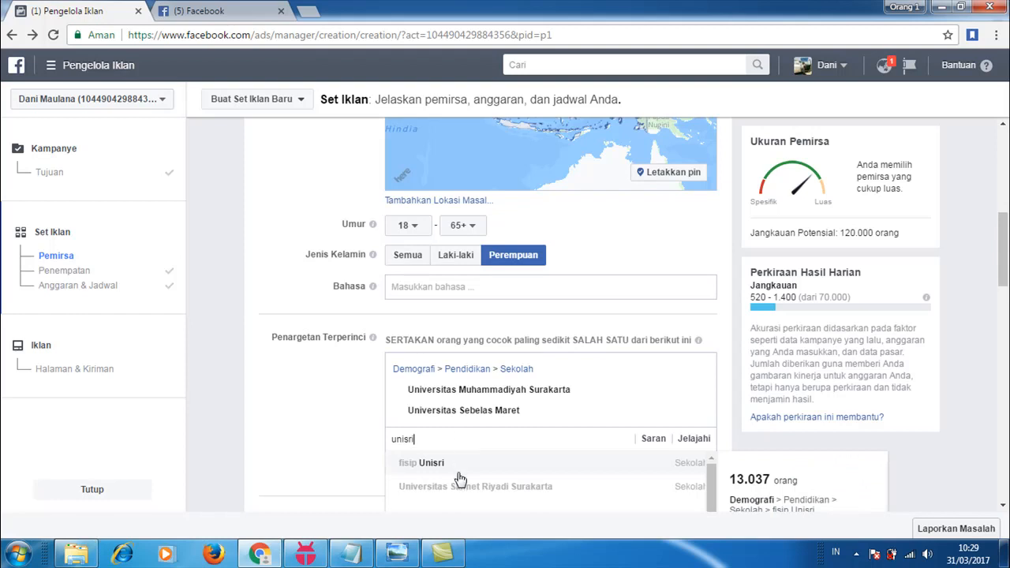
click(460, 491)
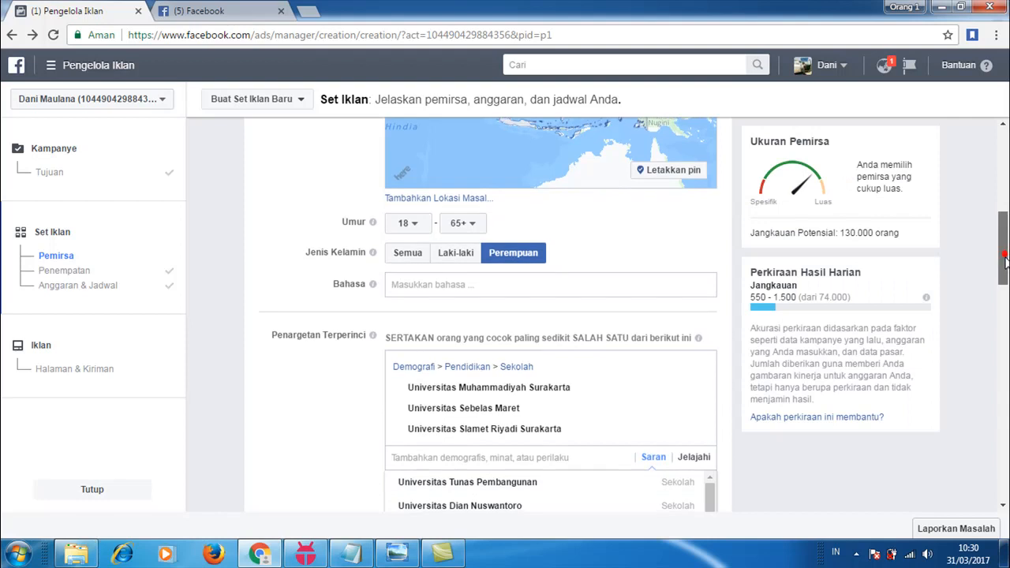
Step: Search the detailed targeting for "universitas muham" and add the interest Universitas Muhammadiyah Yogyakarta
scroll(908, 299, down, 1)
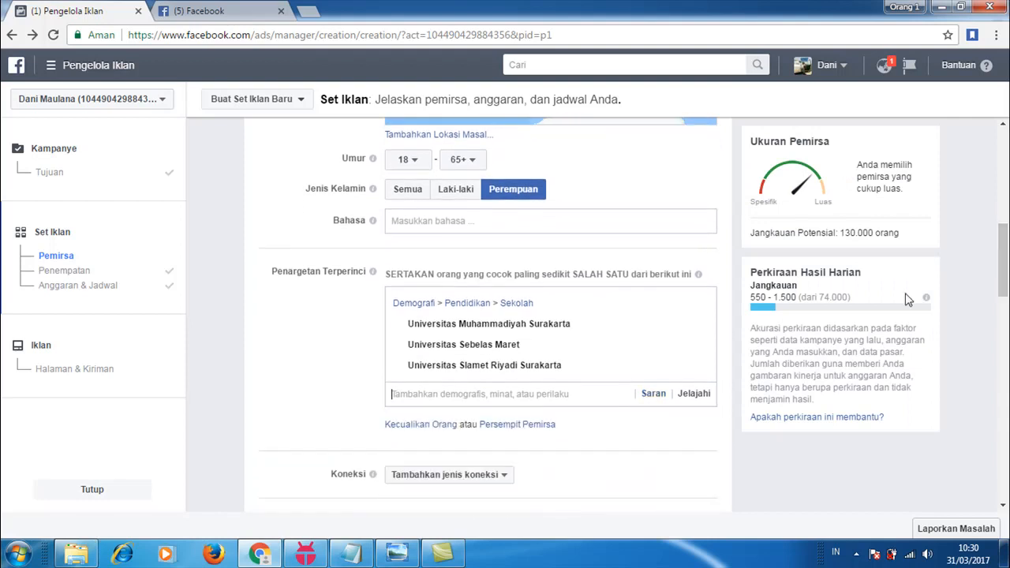
click(450, 395)
text(uni)
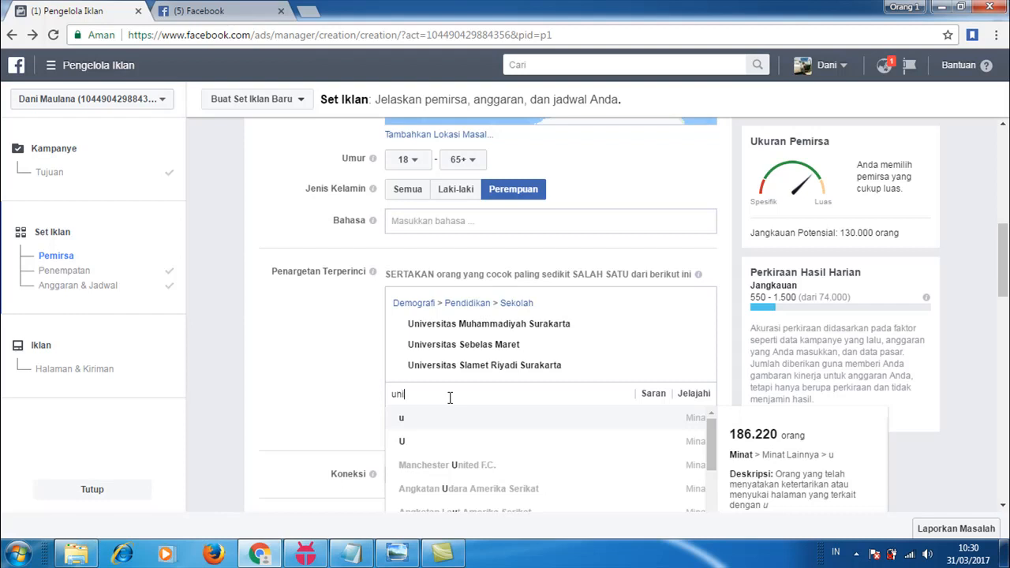
text(versitas muham)
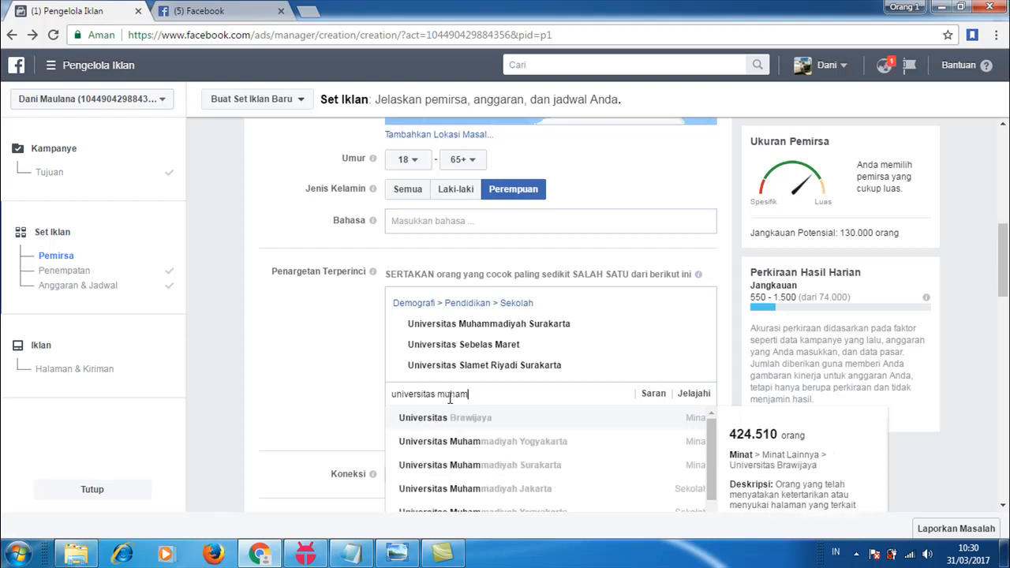
key(Down)
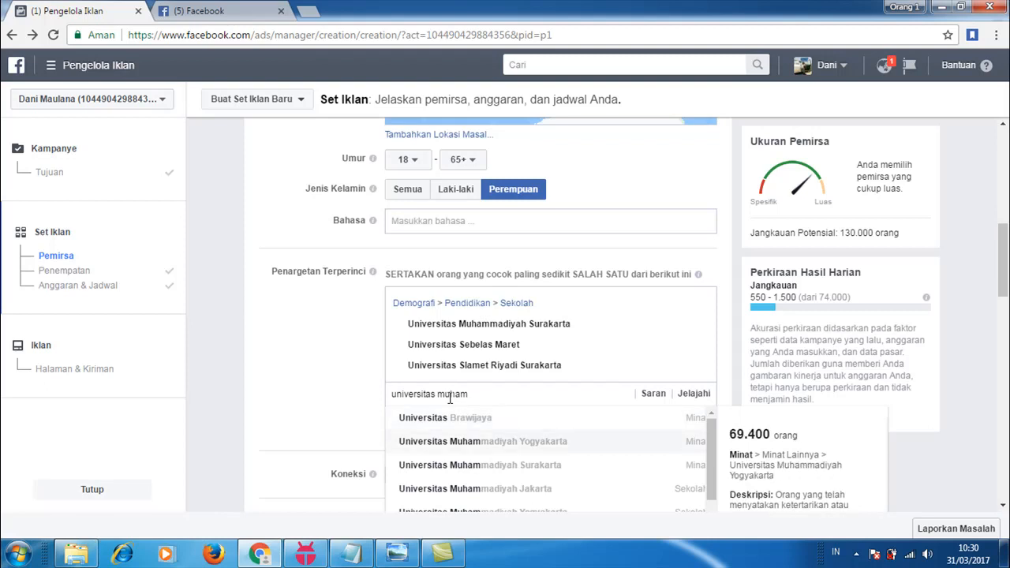
key(Down)
key(Up)
key(Return)
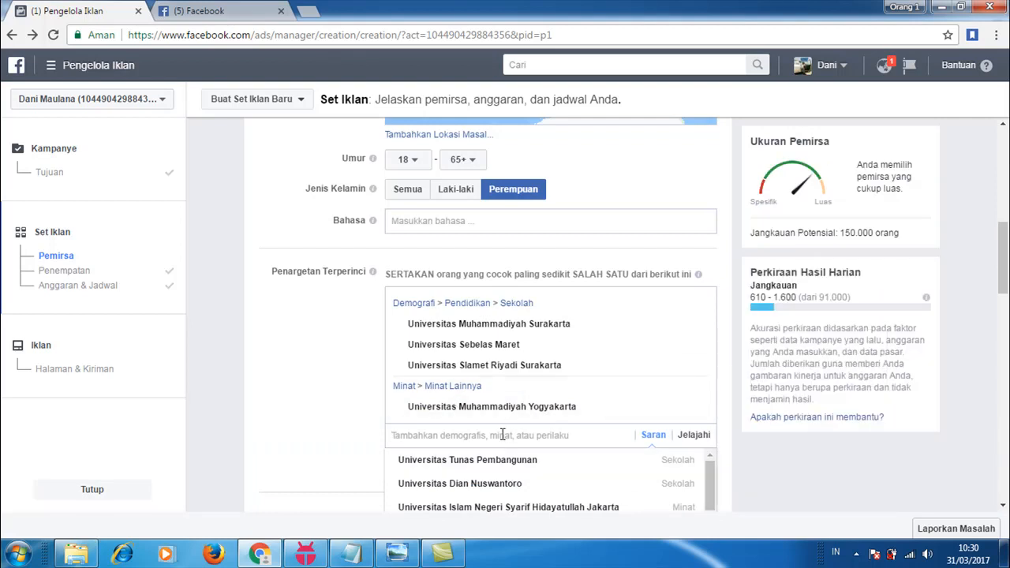
Step: Search the detailed targeting for "ugm" and add the interest Universitas Gadjah Mada
text(un)
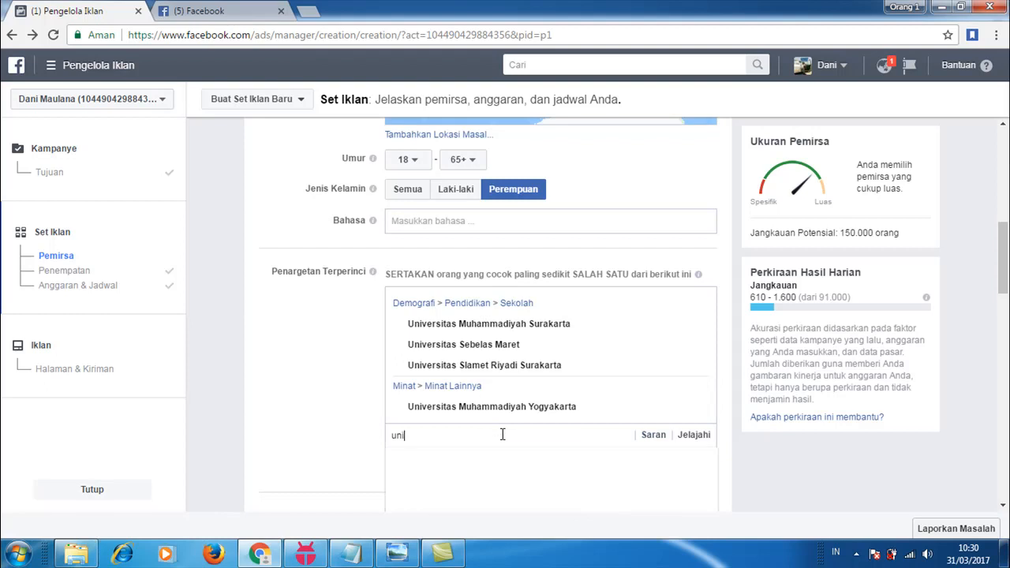
text(i)
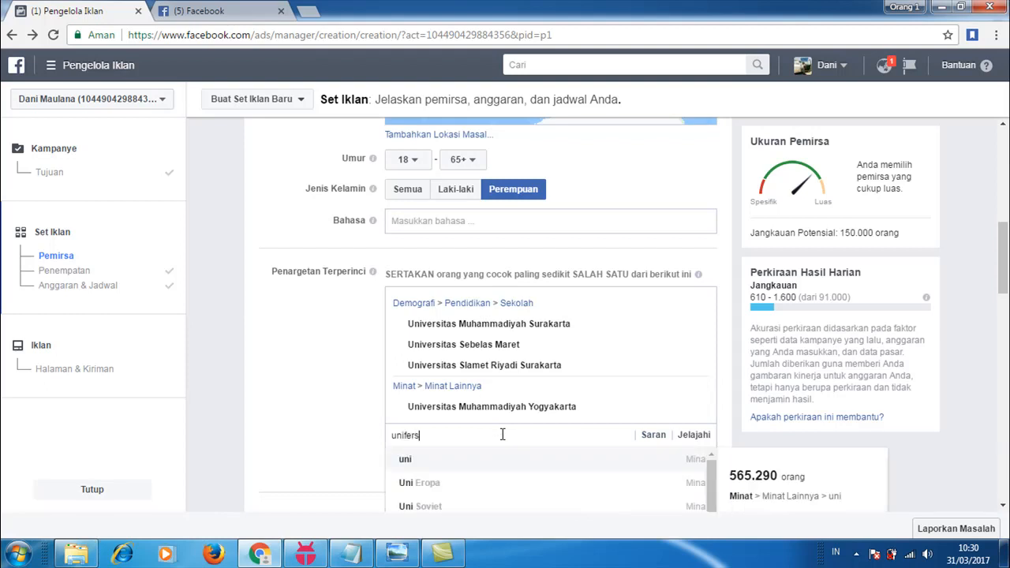
key(BackSpace)
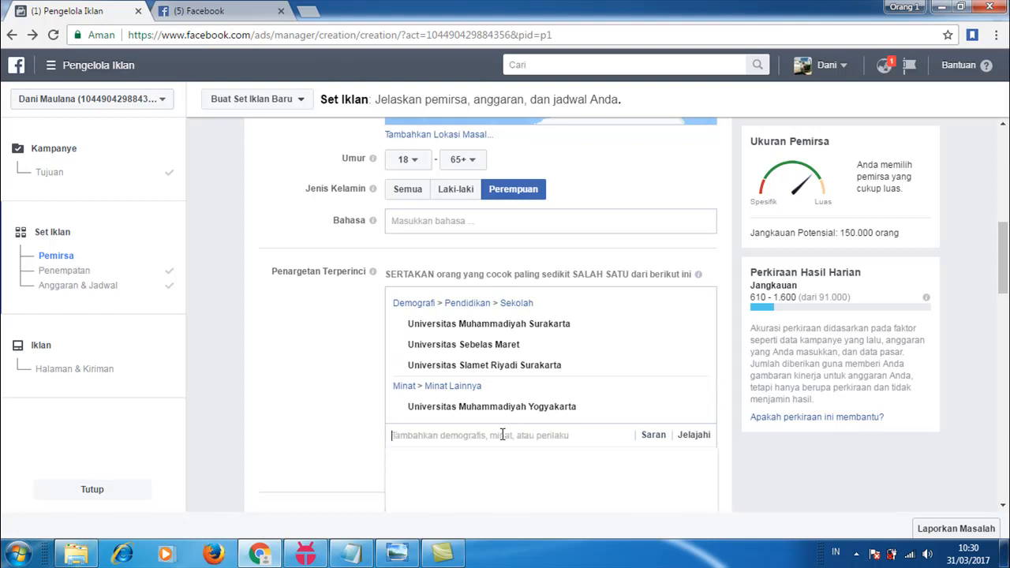
text(ugm)
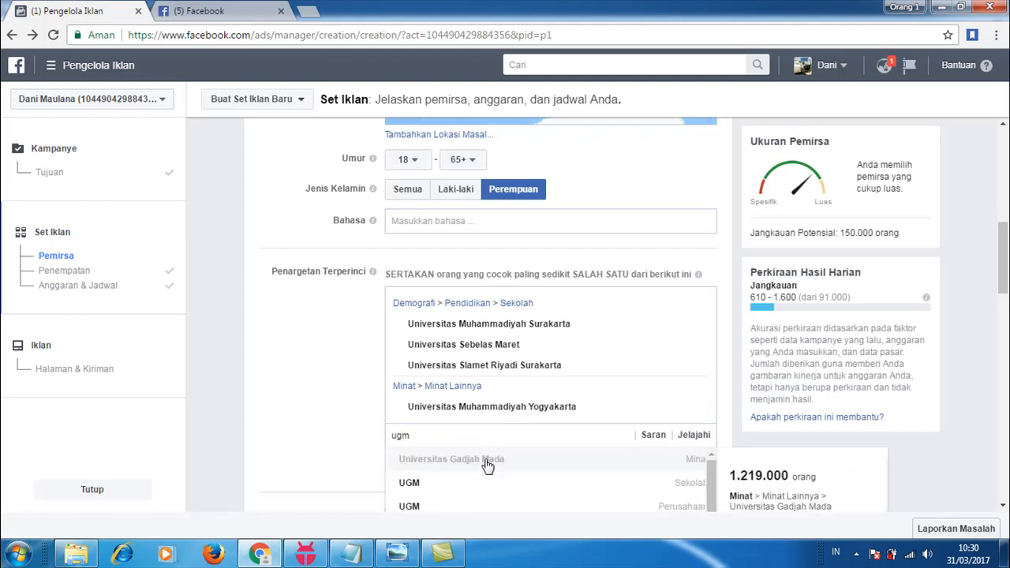
click(487, 466)
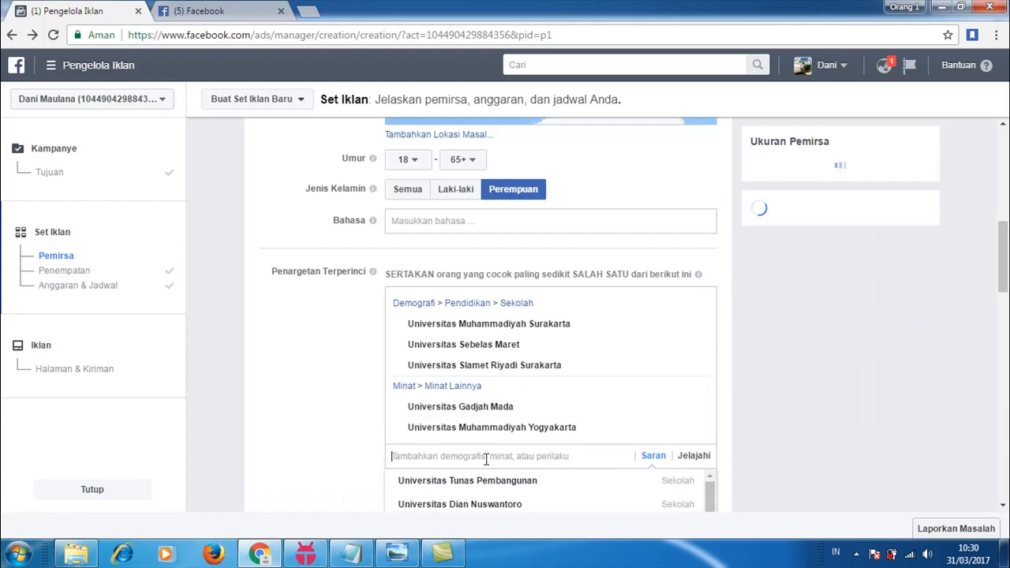
Step: Examine the audience's potential reach and the full list of schools and interests in the detailed targeting
drag(1004, 241, 1005, 258)
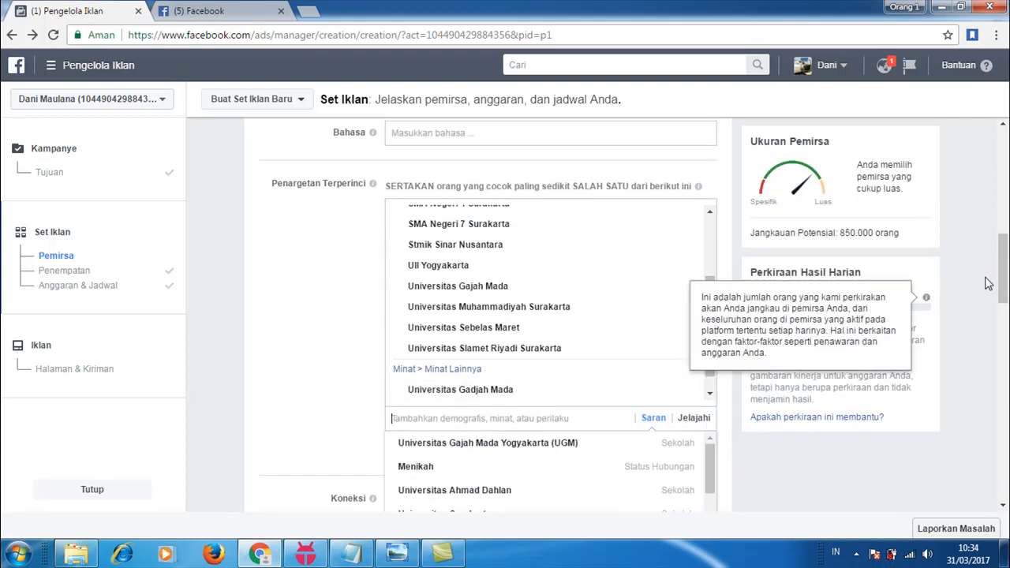
drag(1007, 280, 1007, 275)
drag(841, 233, 849, 233)
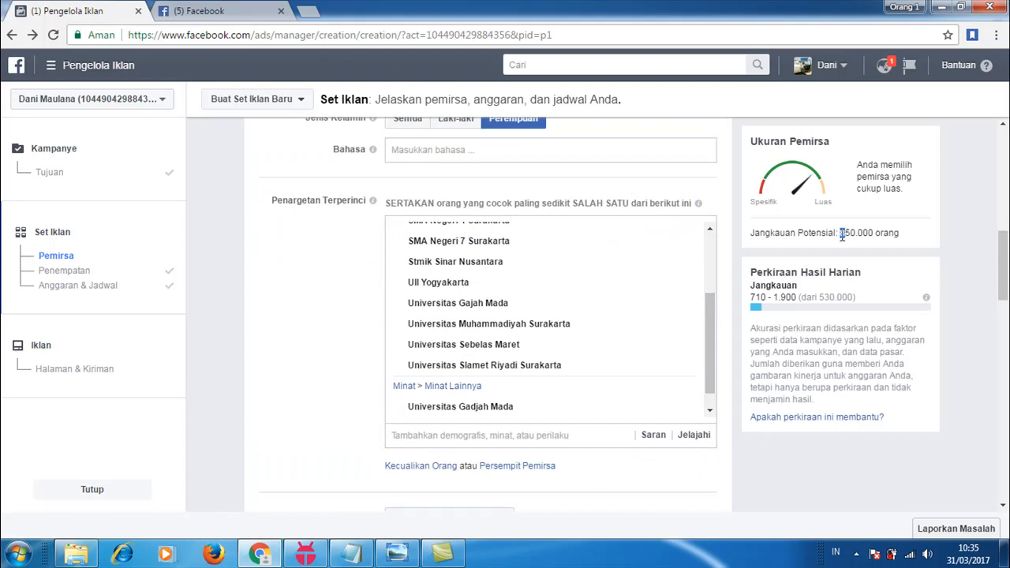
drag(840, 233, 902, 237)
drag(706, 326, 707, 268)
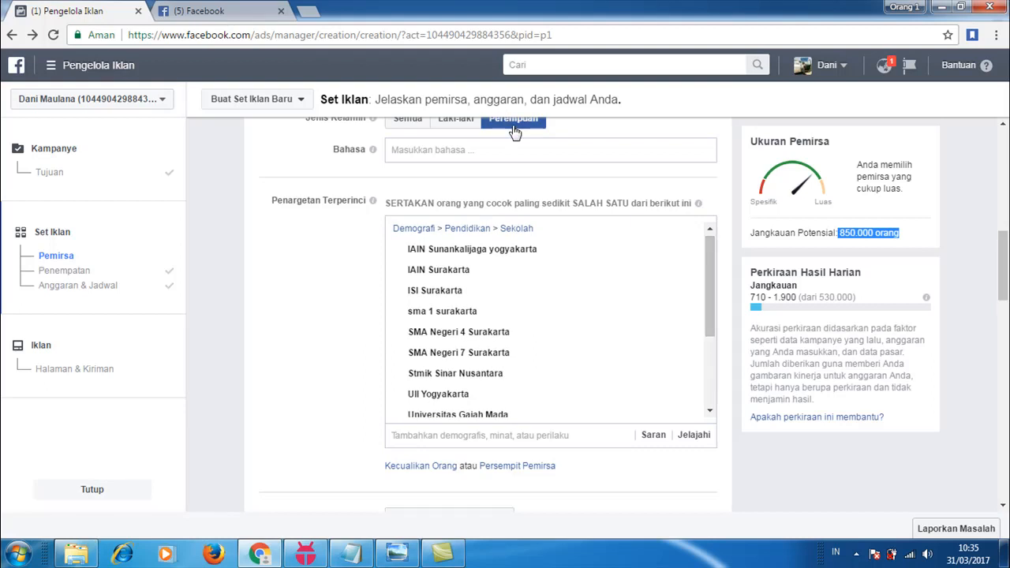
drag(713, 257, 714, 350)
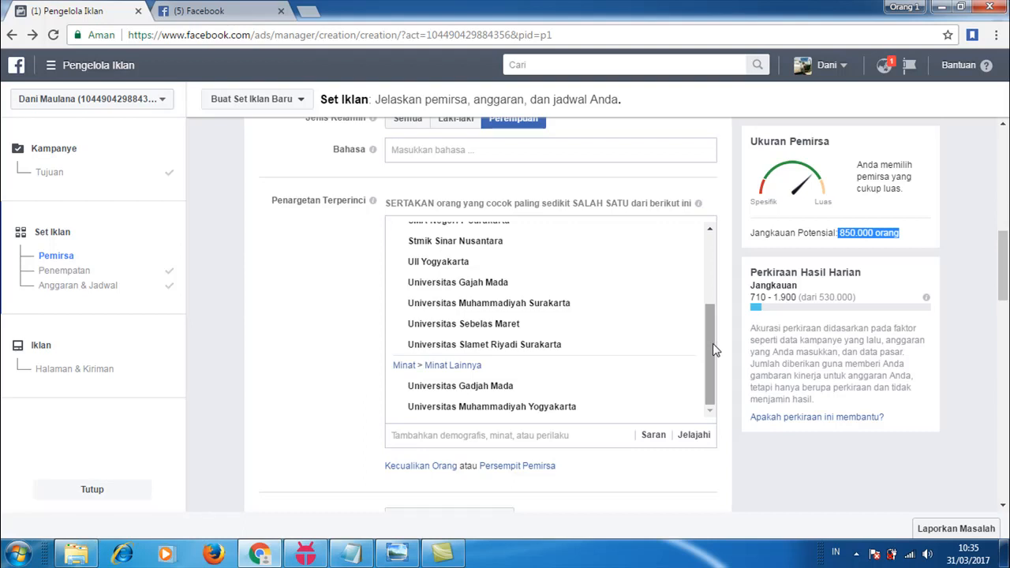
Step: Review the audience's location, age, gender, detailed targeting and connection settings, along with the placement options
drag(1001, 267, 1001, 189)
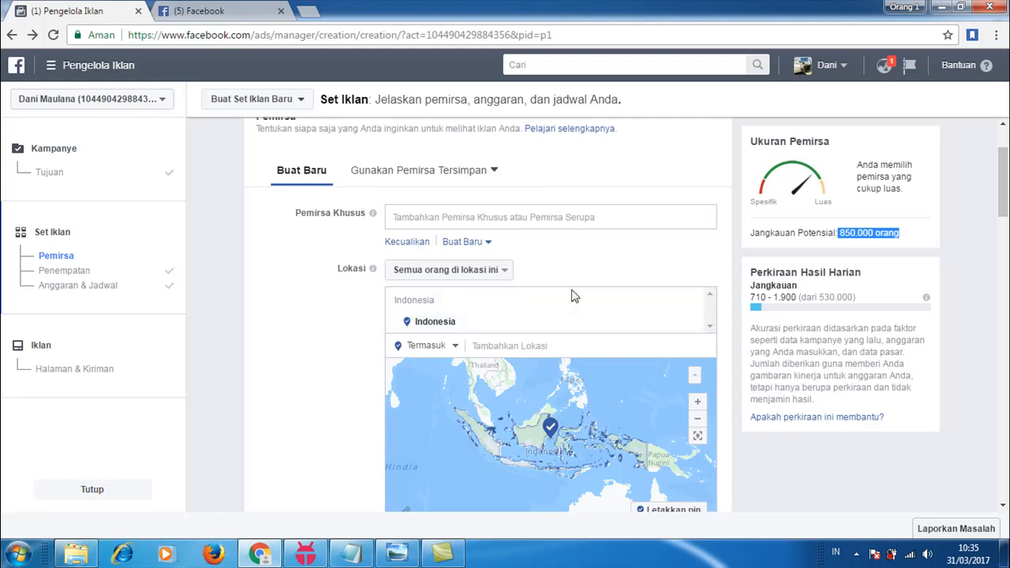
drag(1002, 166, 1005, 235)
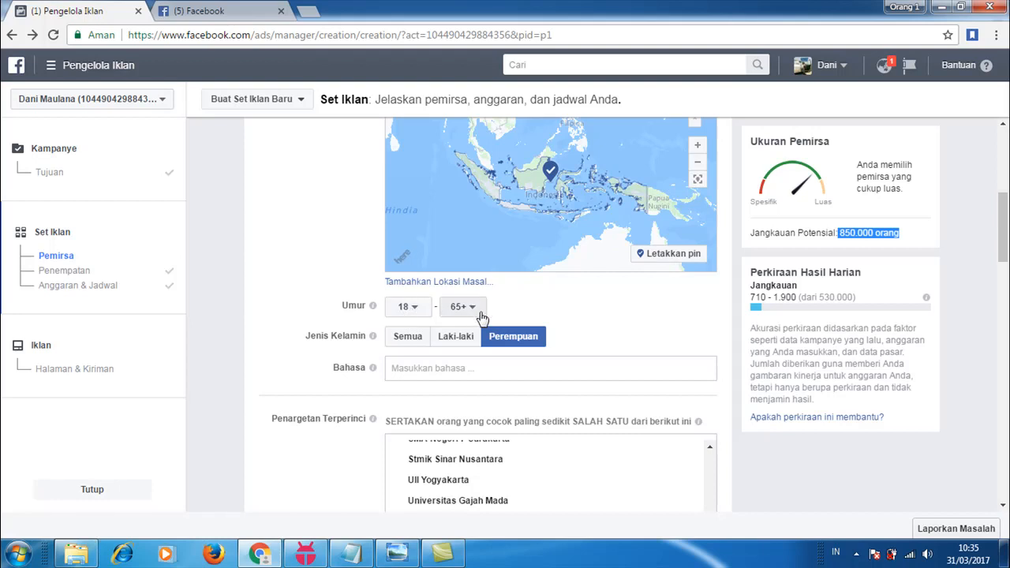
drag(1007, 268, 1005, 296)
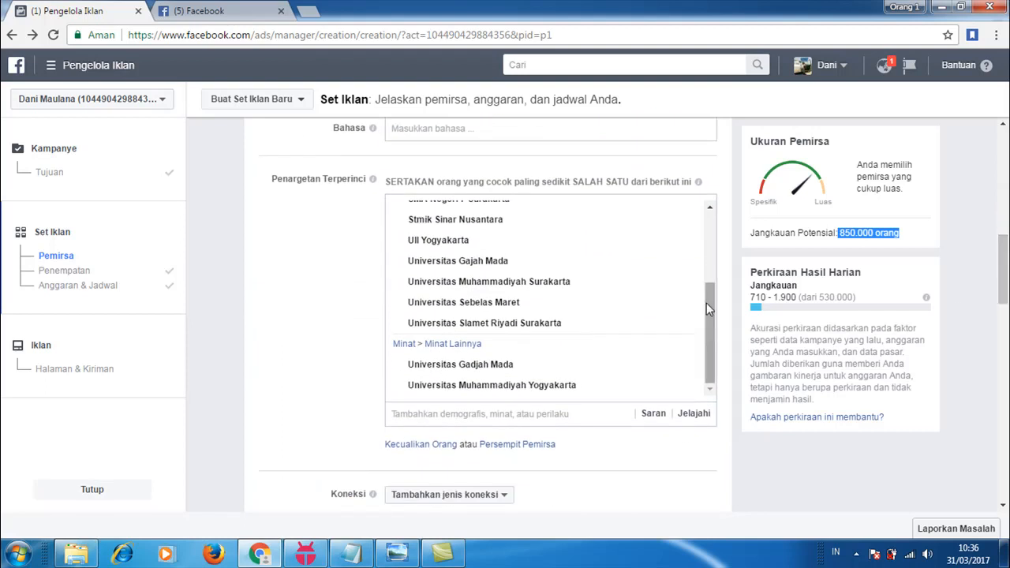
mouse_move(709, 305)
mouse_down()
mouse_move(707, 233)
mouse_move(719, 273)
mouse_move(707, 311)
mouse_up()
click(301, 254)
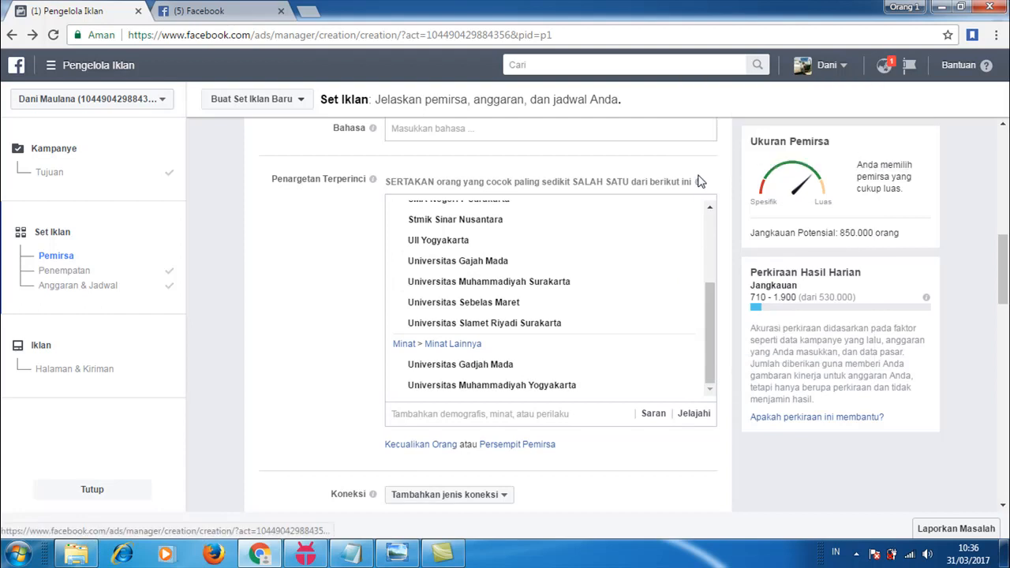
double_click(351, 259)
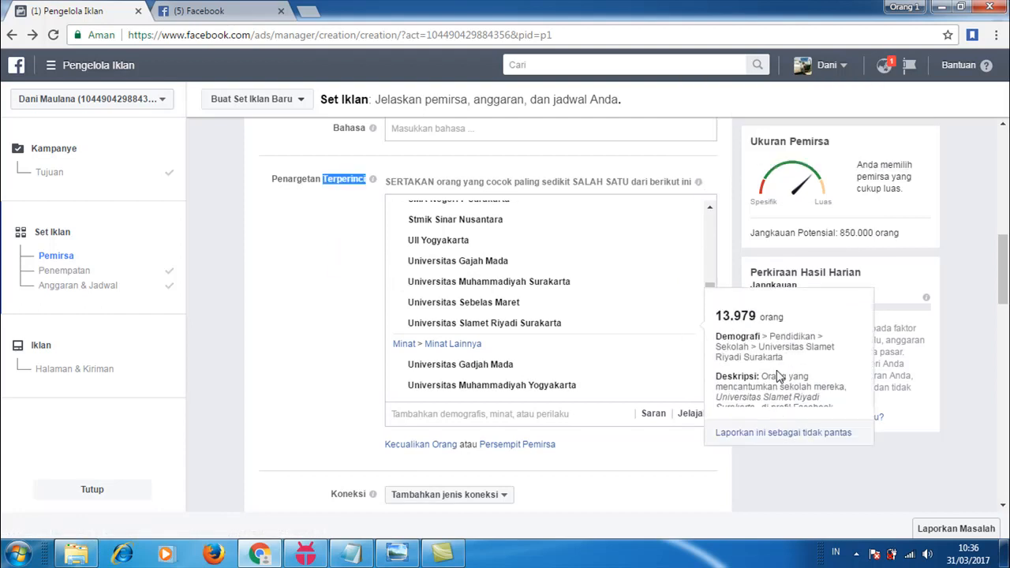
click(281, 373)
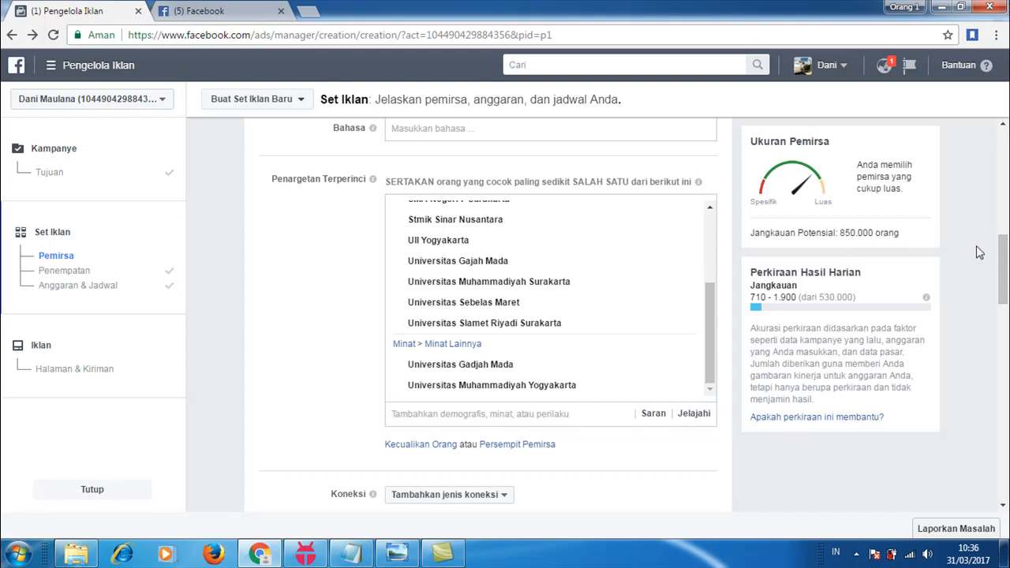
drag(1006, 258, 1007, 316)
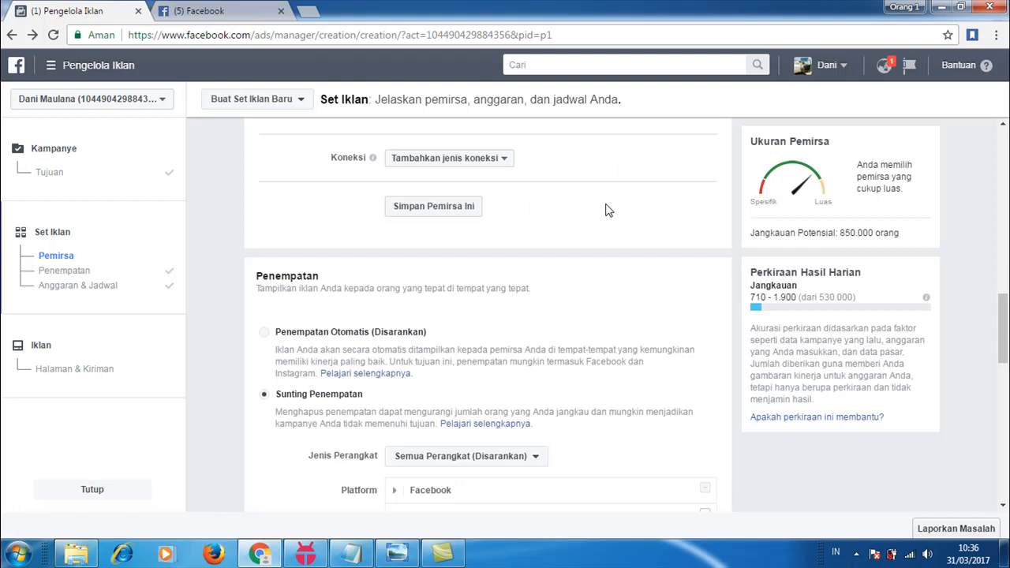
drag(1004, 361, 1009, 251)
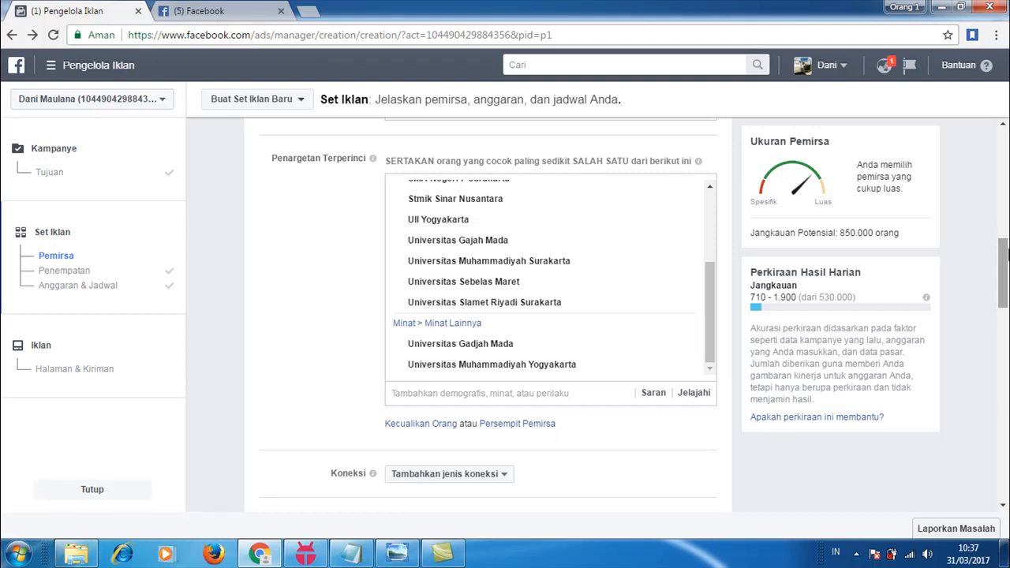
Step: Rename the ad set "Kunafa hijab target Mahasiswi + siswi SMA" and continue to the ad's Halaman & Kiriman stage
drag(1004, 253, 1006, 439)
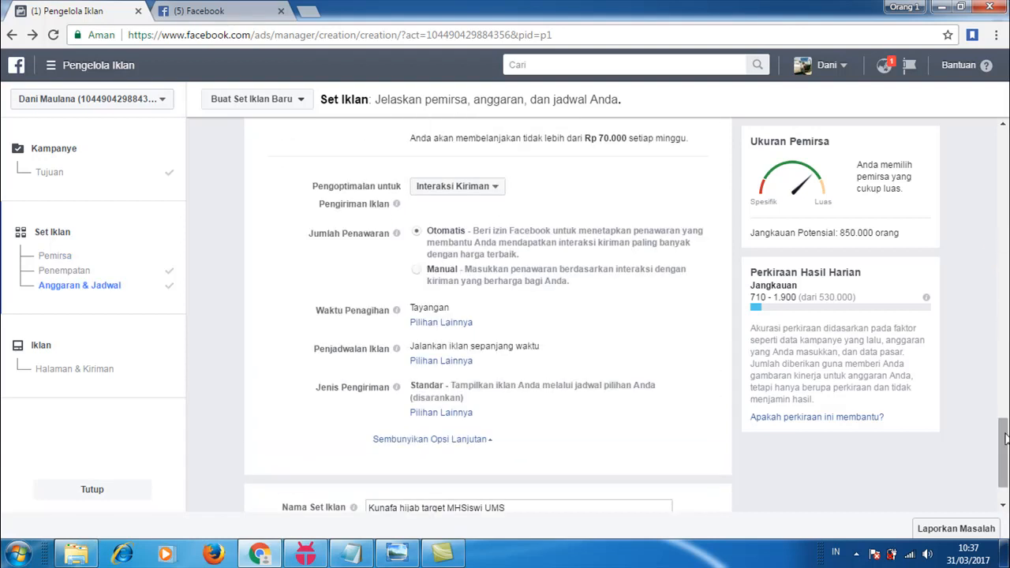
scroll(624, 489, down, 1)
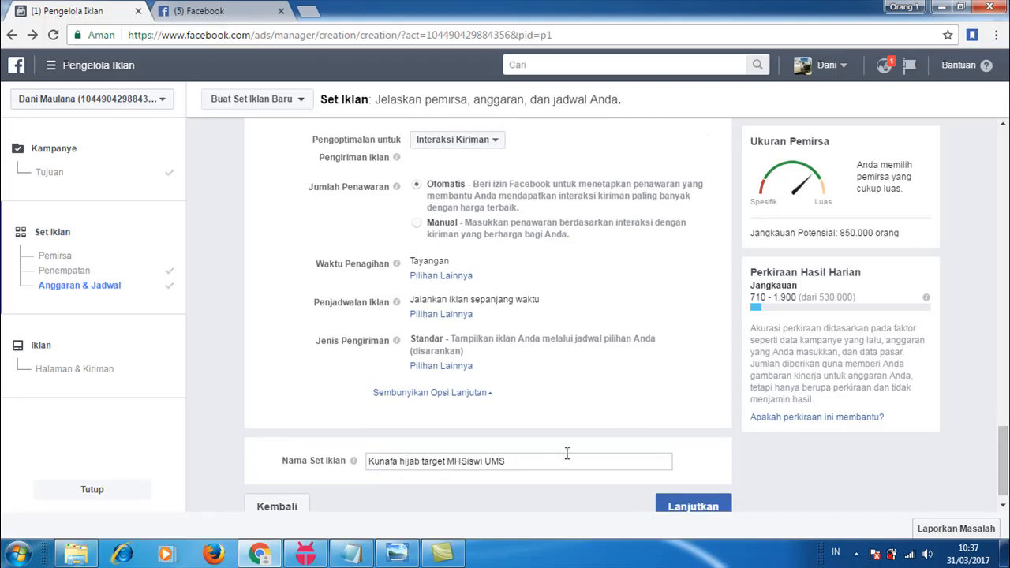
click(567, 460)
key(BackSpace)
key(BackSpace)
key(BackSpace)
key(BackSpace)
key(BackSpace)
key(BackSpace)
key(BackSpace)
key(BackSpace)
key(BackSpace)
key(BackSpace)
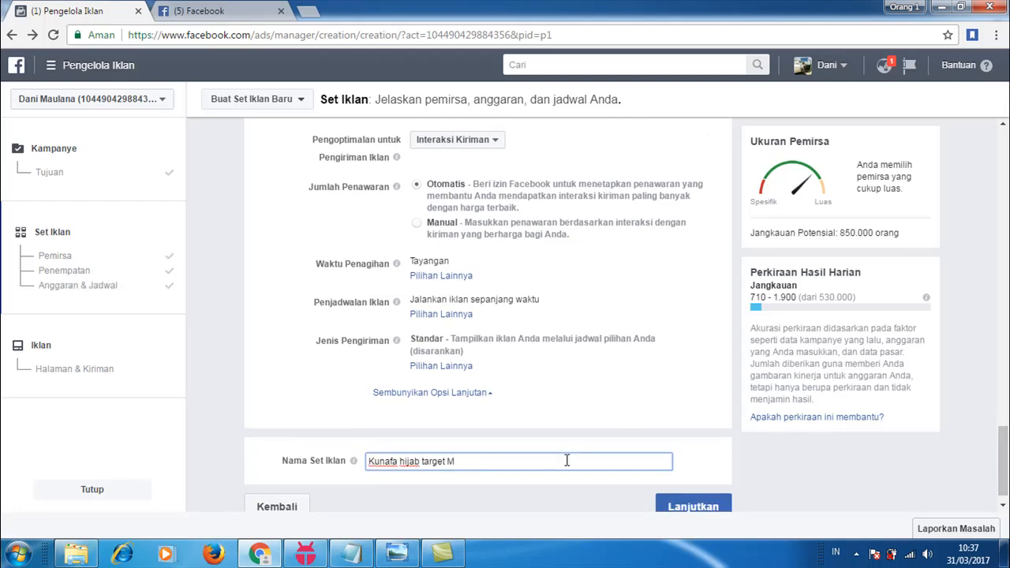
text(ahasiswi + siswi SMA)
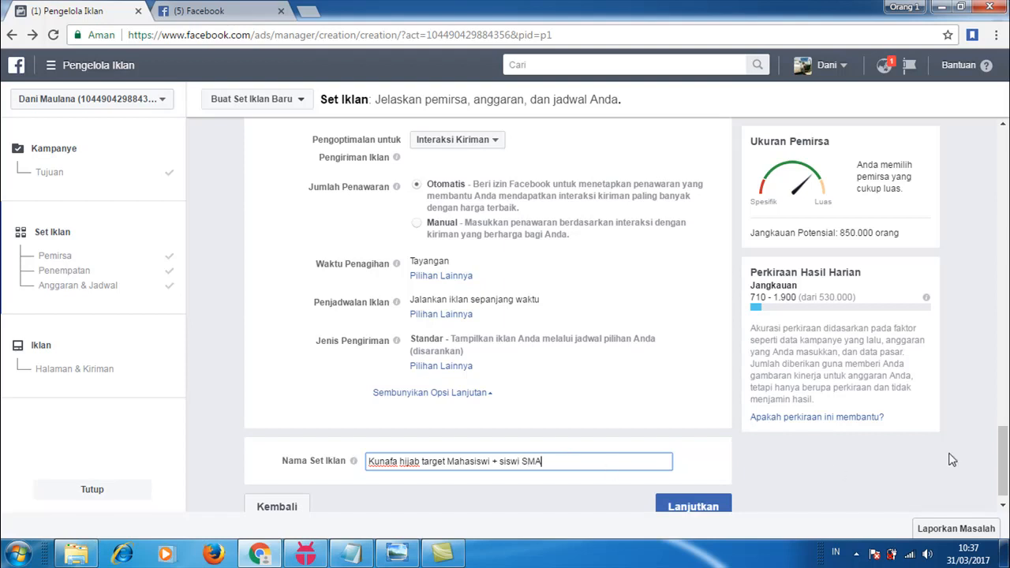
scroll(1004, 450, down, 1)
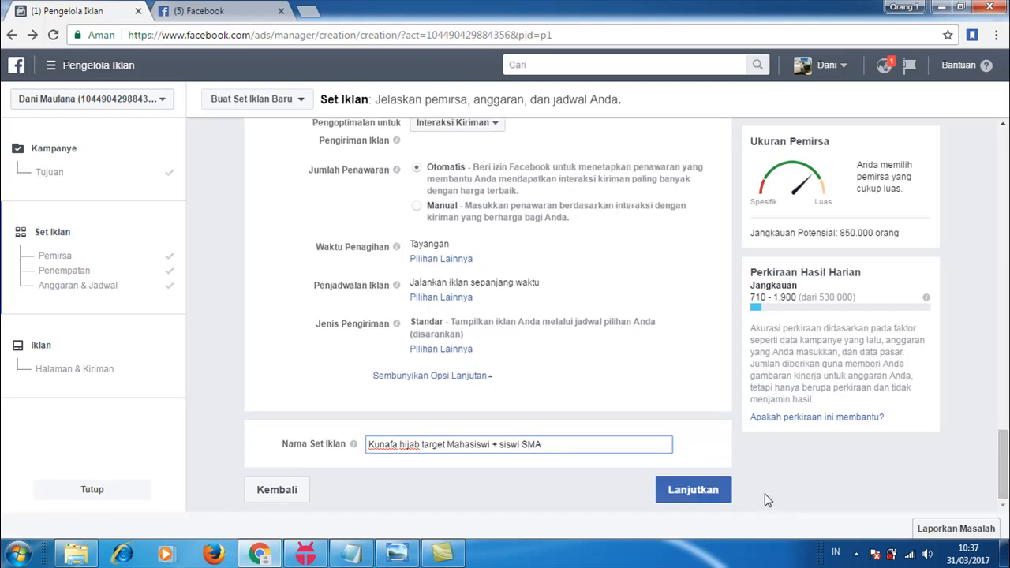
click(693, 491)
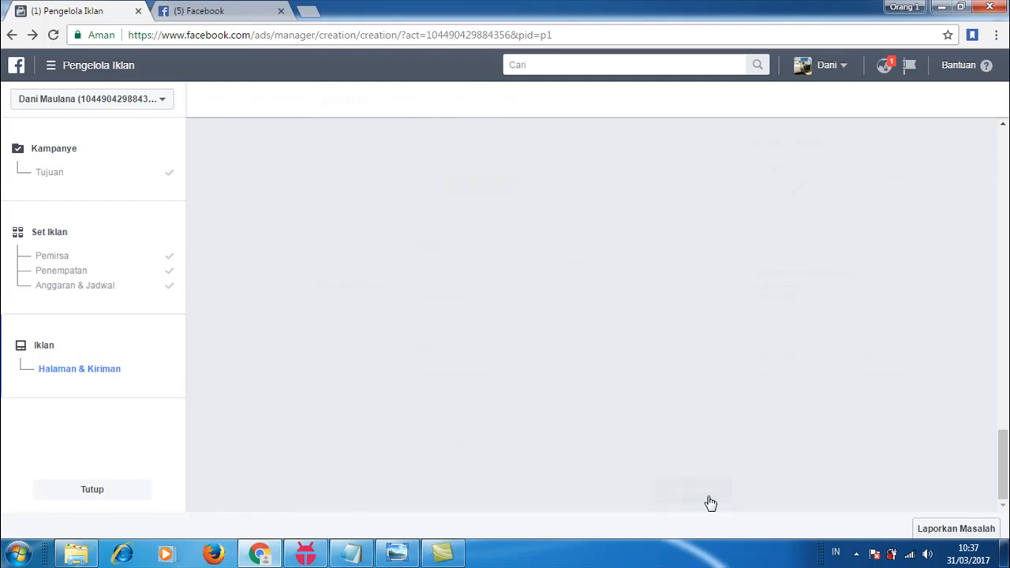